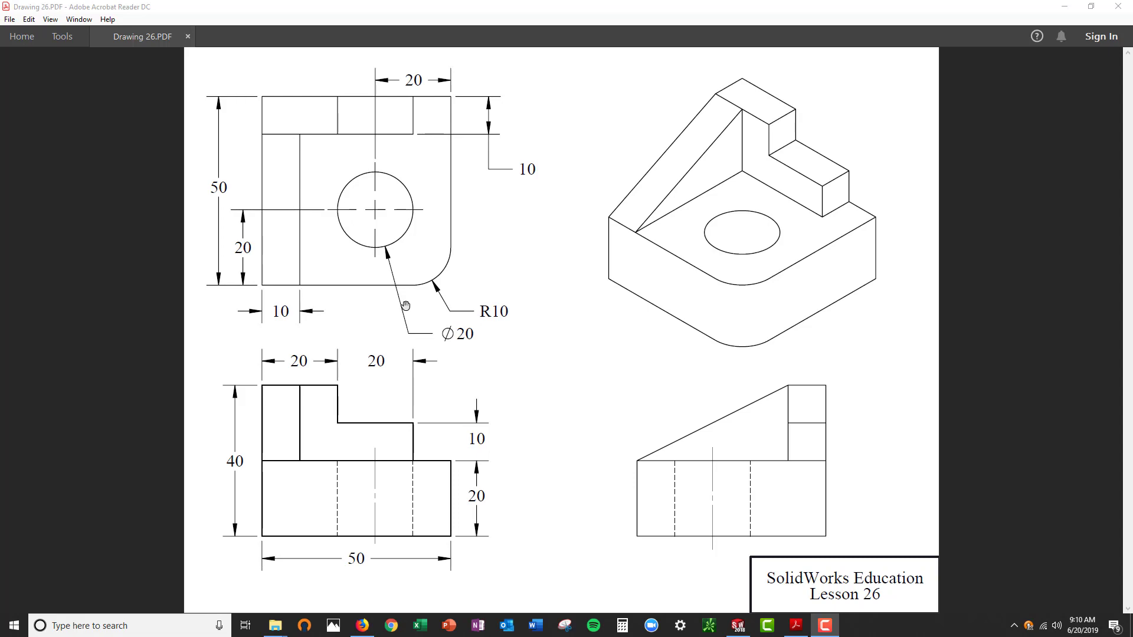
Start a sketch on the Top Plane and draw a corner rectangle from the origin.
left_click(1069, 10)
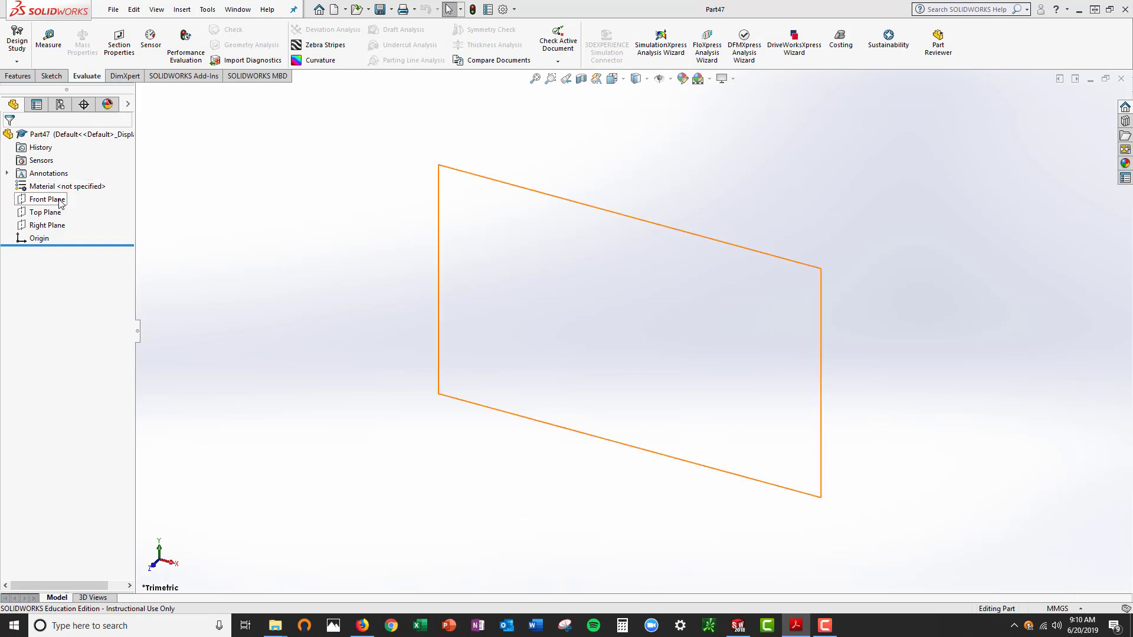
left_click(53, 213)
left_click(63, 195)
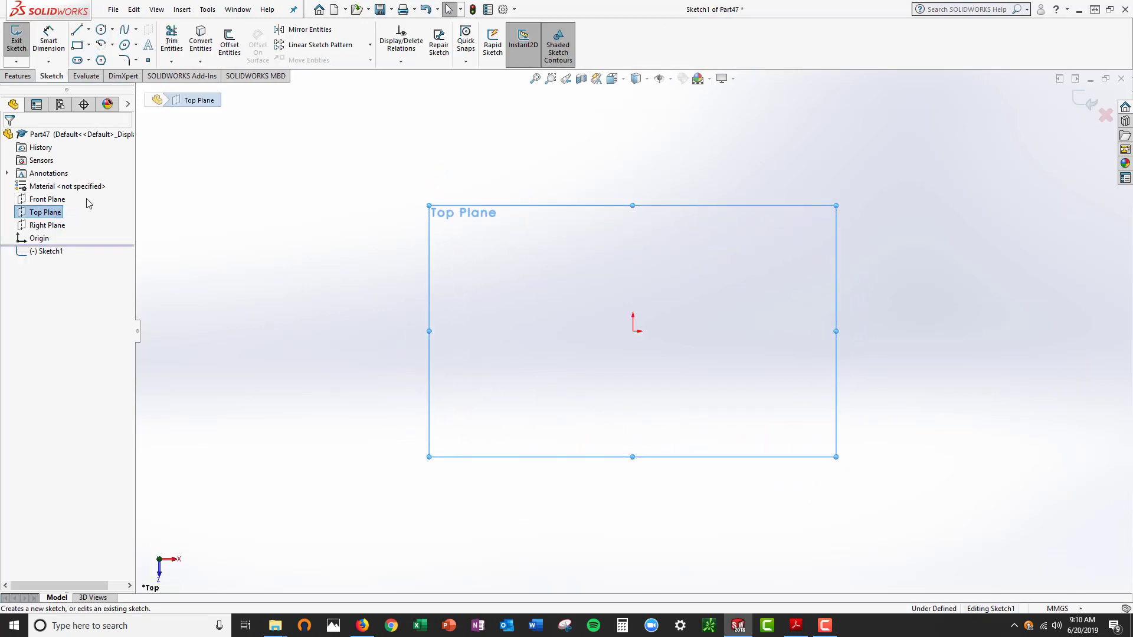
left_click(83, 47)
left_click(634, 331)
left_click(835, 490)
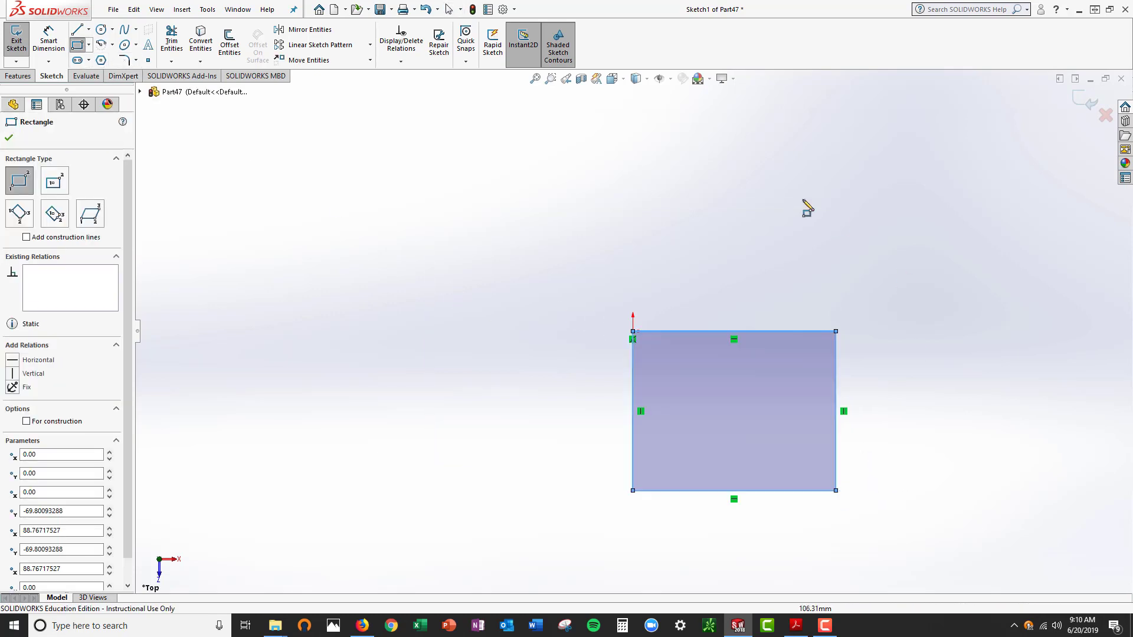
Dimension the rectangle's height and width to 50 mm each.
left_click(49, 41)
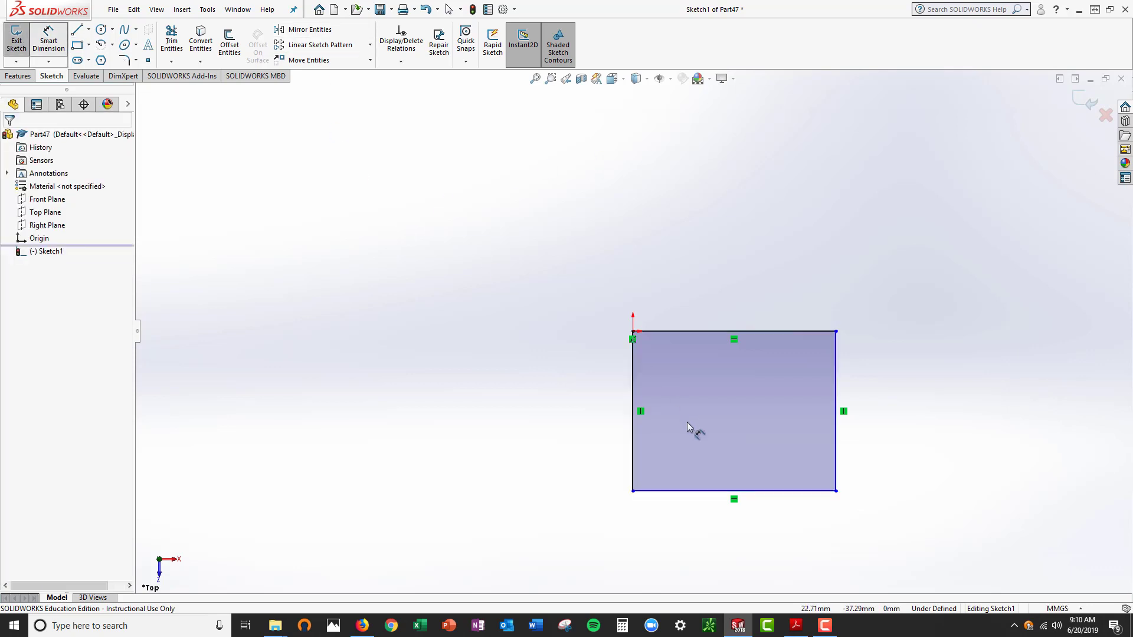
left_click(629, 429)
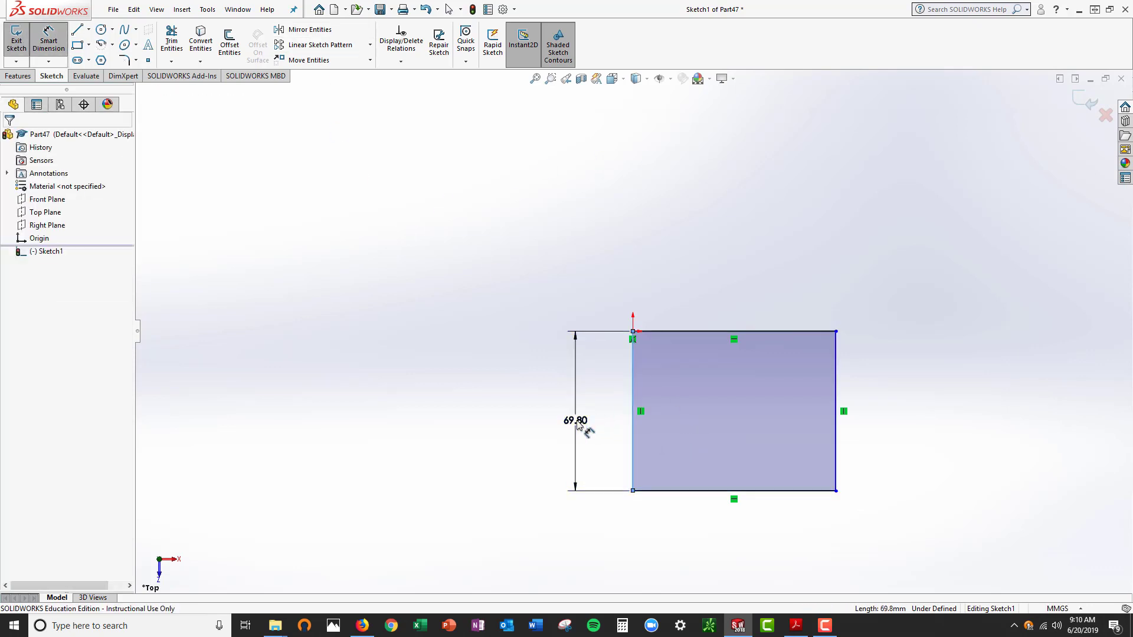
left_click(578, 422)
type("50")
key("Return")
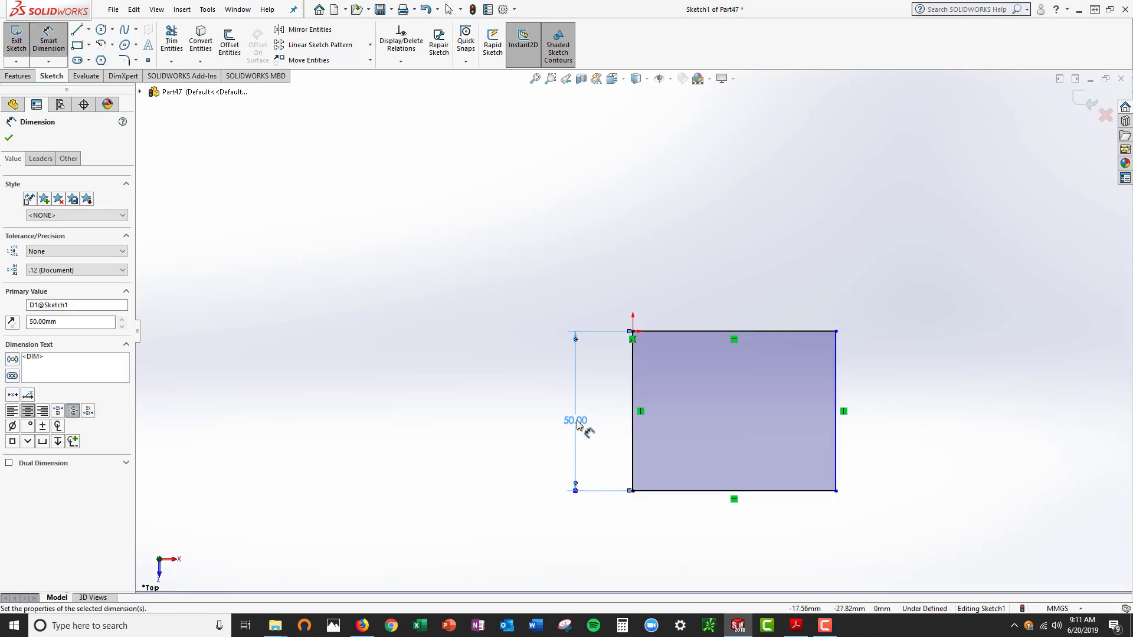
left_click(708, 333)
left_click(719, 298)
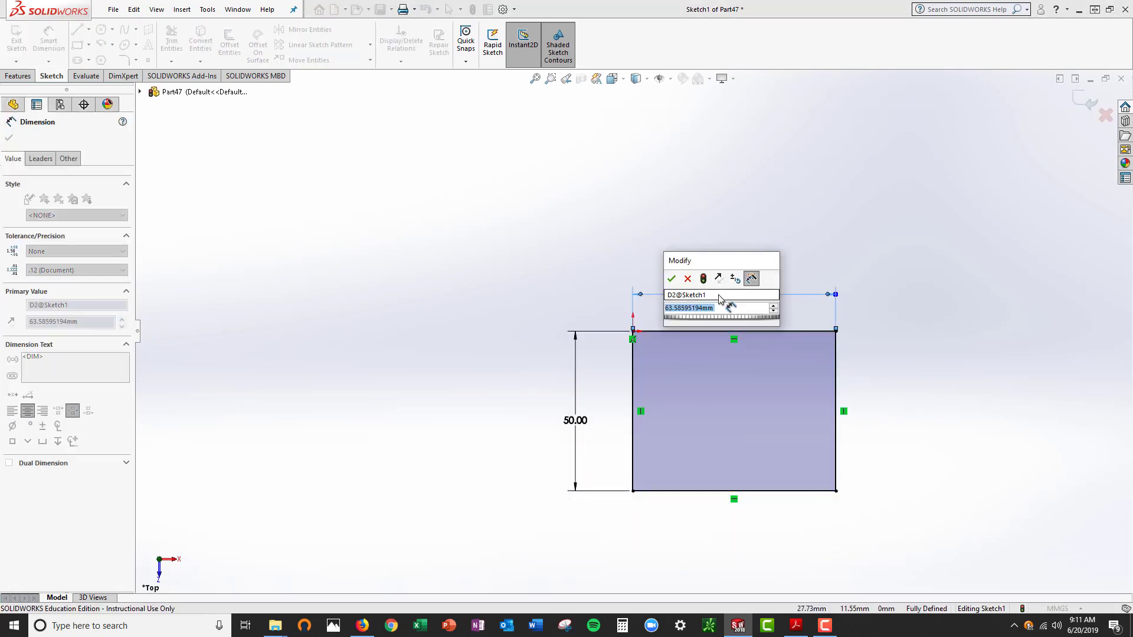
type("50")
key("Return")
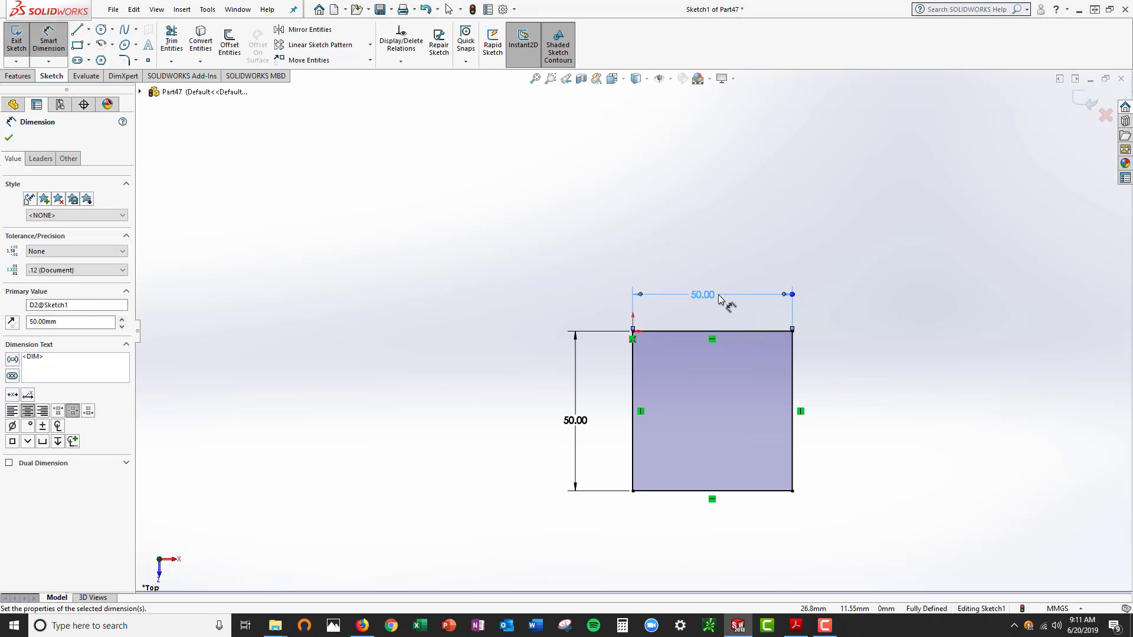
key("Escape")
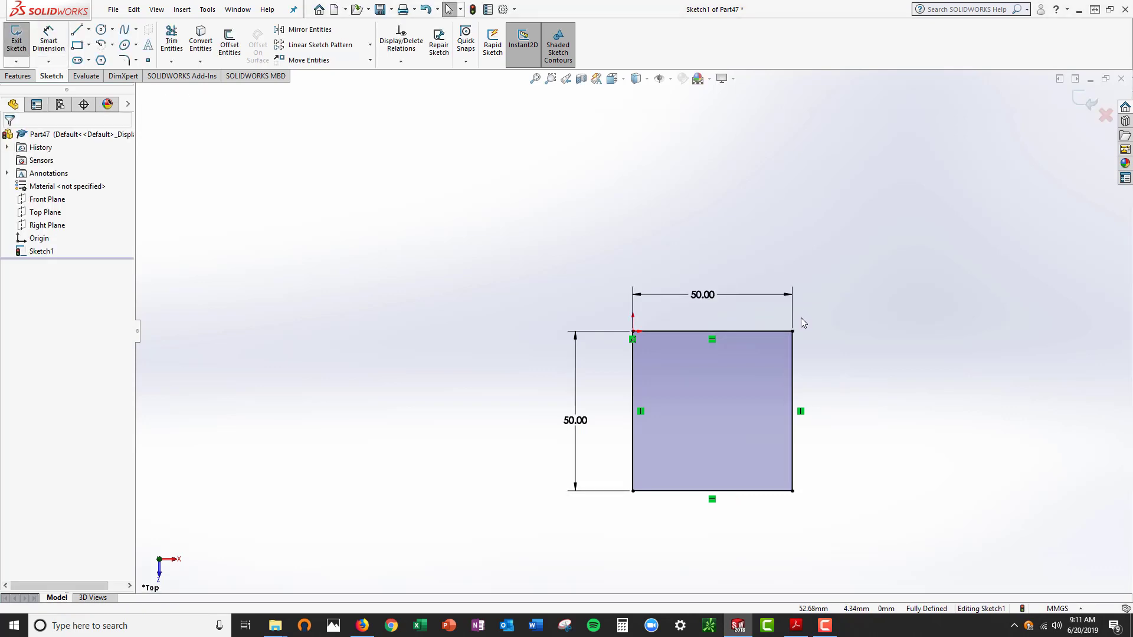
Draw a short vertical line down from the top edge, then a horizontal line to the left edge.
key("f")
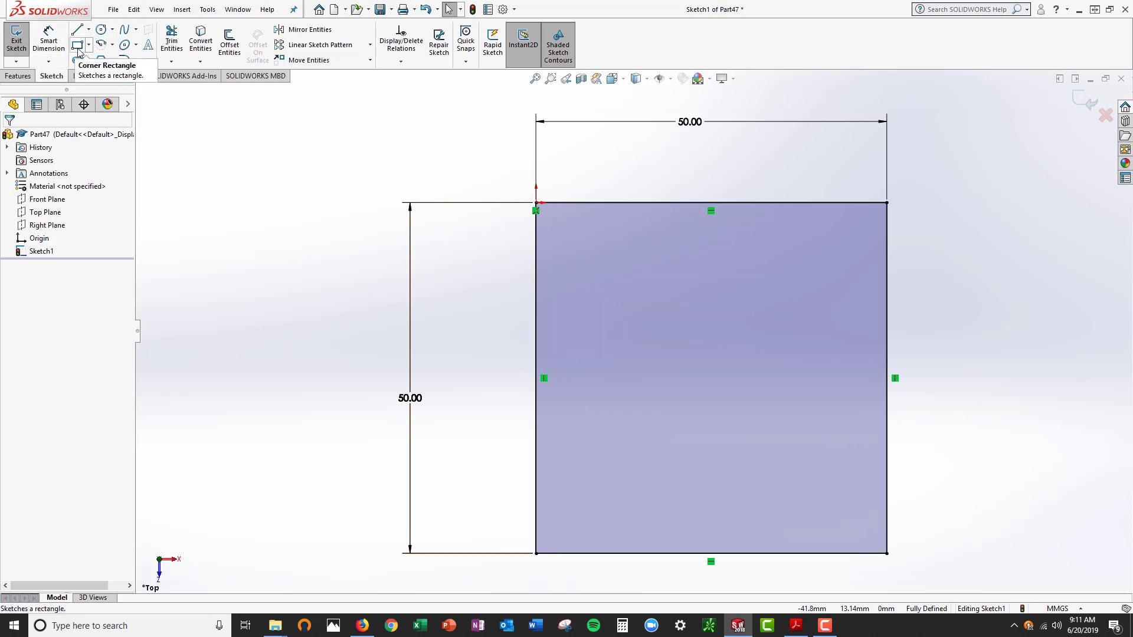
left_click(77, 30)
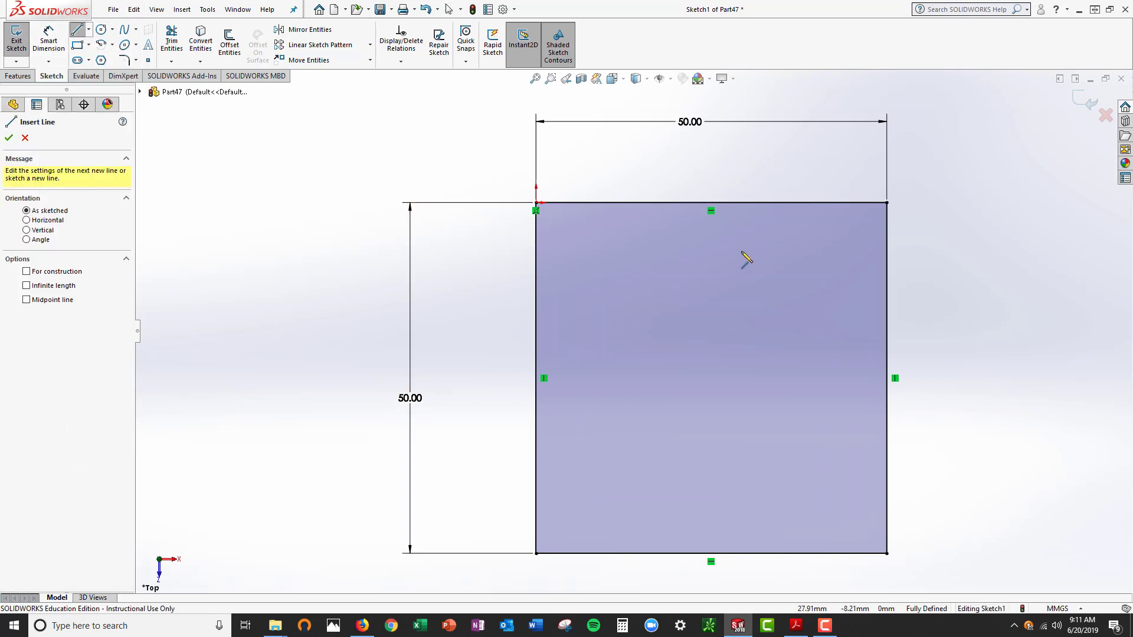
left_click(763, 202)
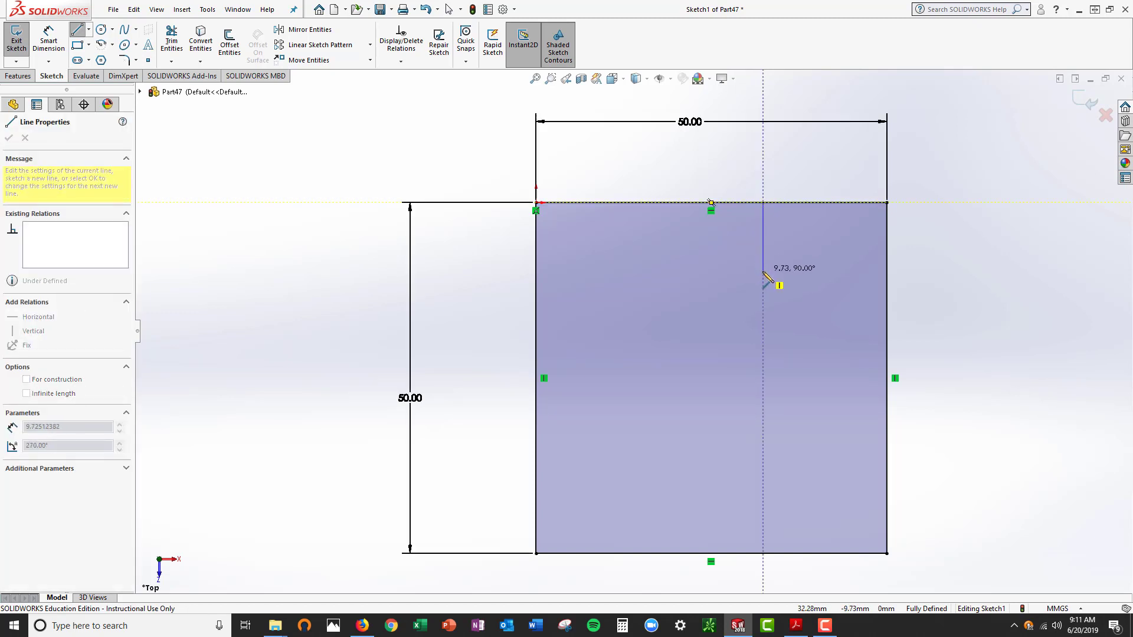
left_click(763, 271)
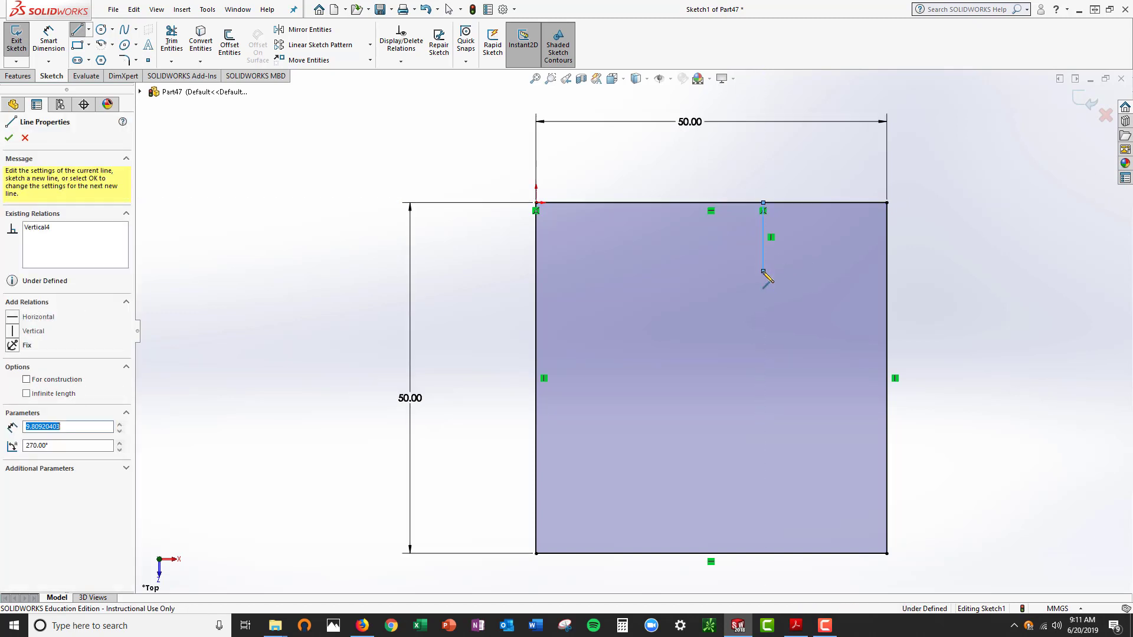
left_click(539, 271)
key("Escape")
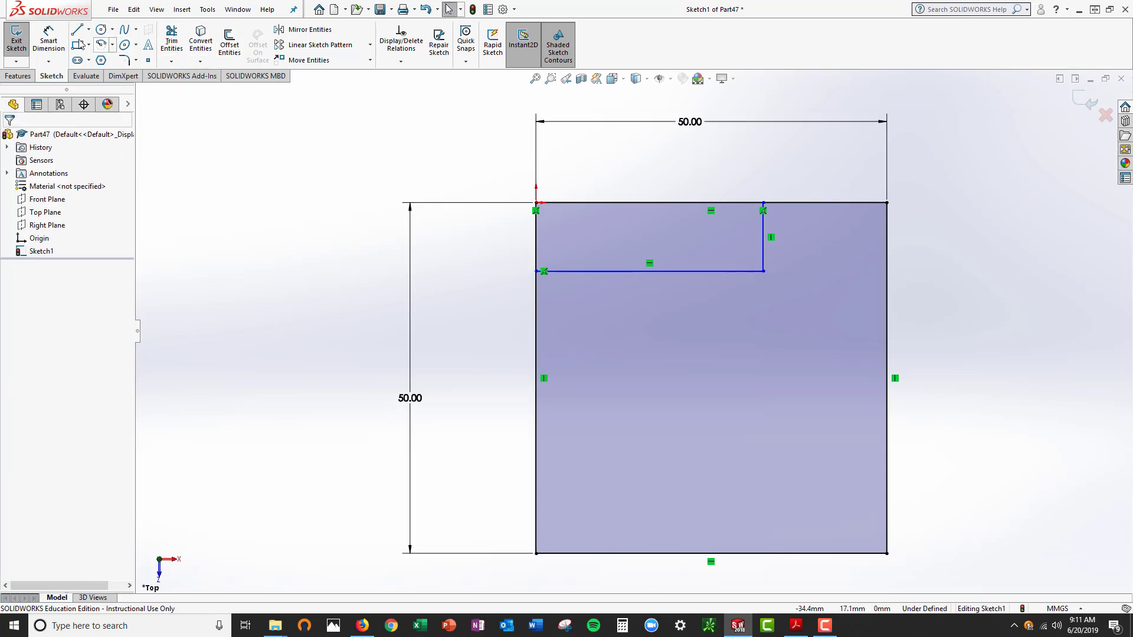
Add a second short vertical line from the top edge and a long vertical line to the bottom edge.
left_click(76, 32)
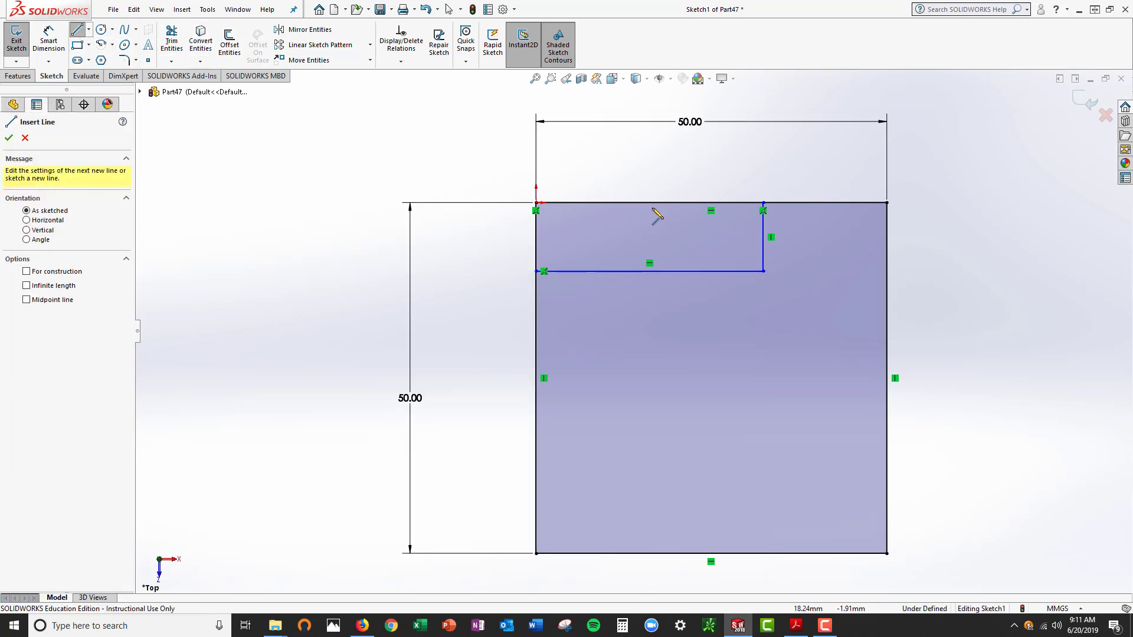
left_click(648, 204)
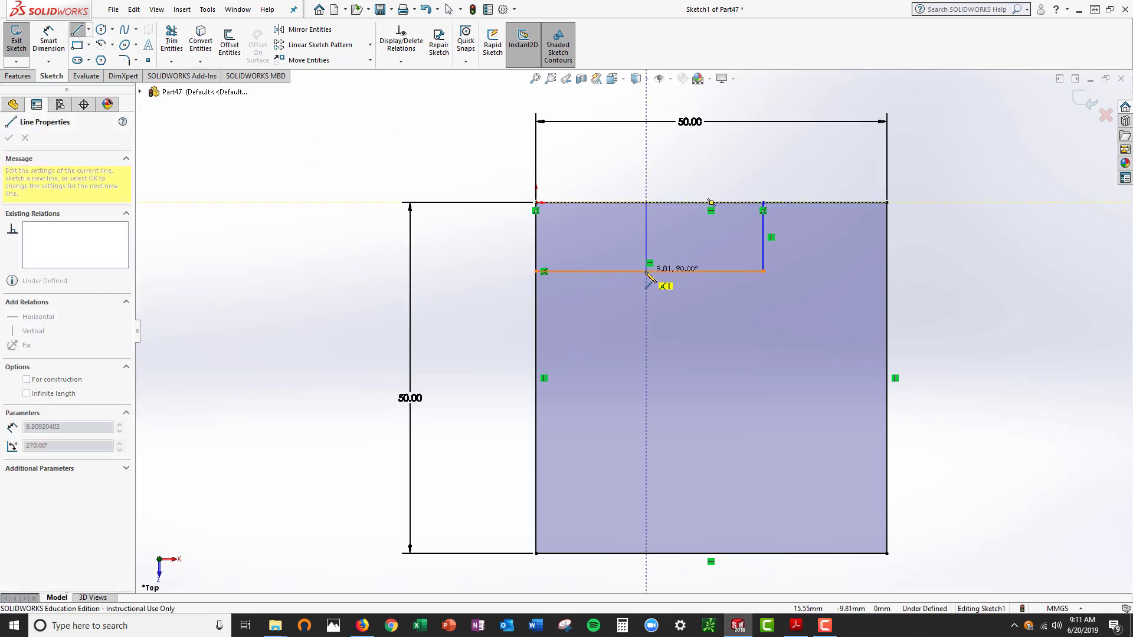
left_click(646, 270)
key("Escape")
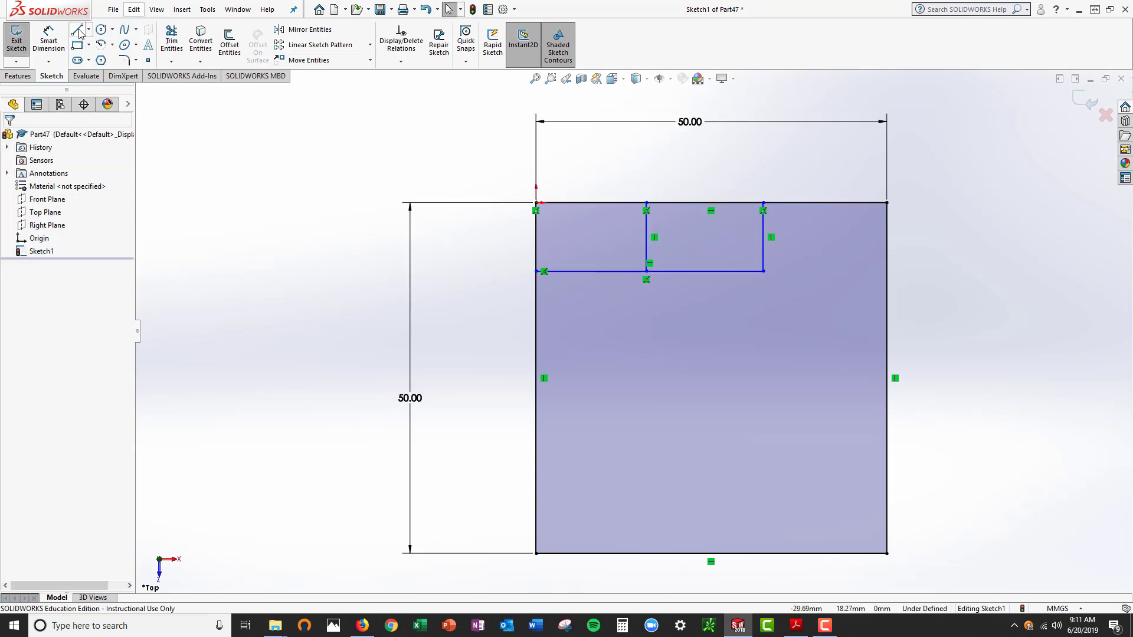
left_click(76, 30)
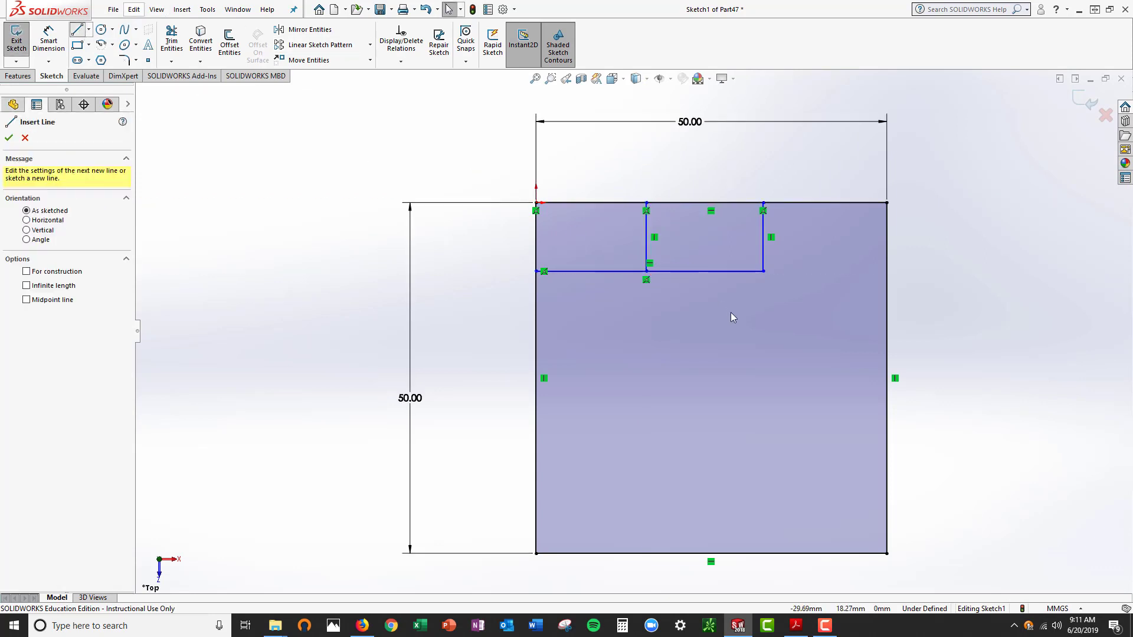
left_click(611, 271)
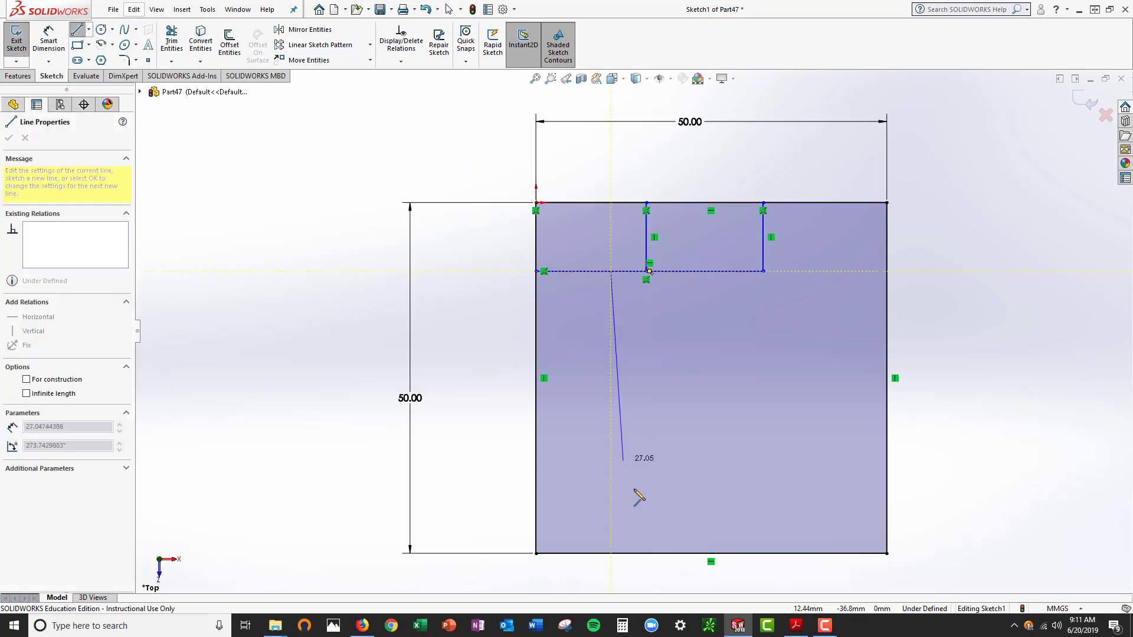
left_click(611, 553)
key("Escape")
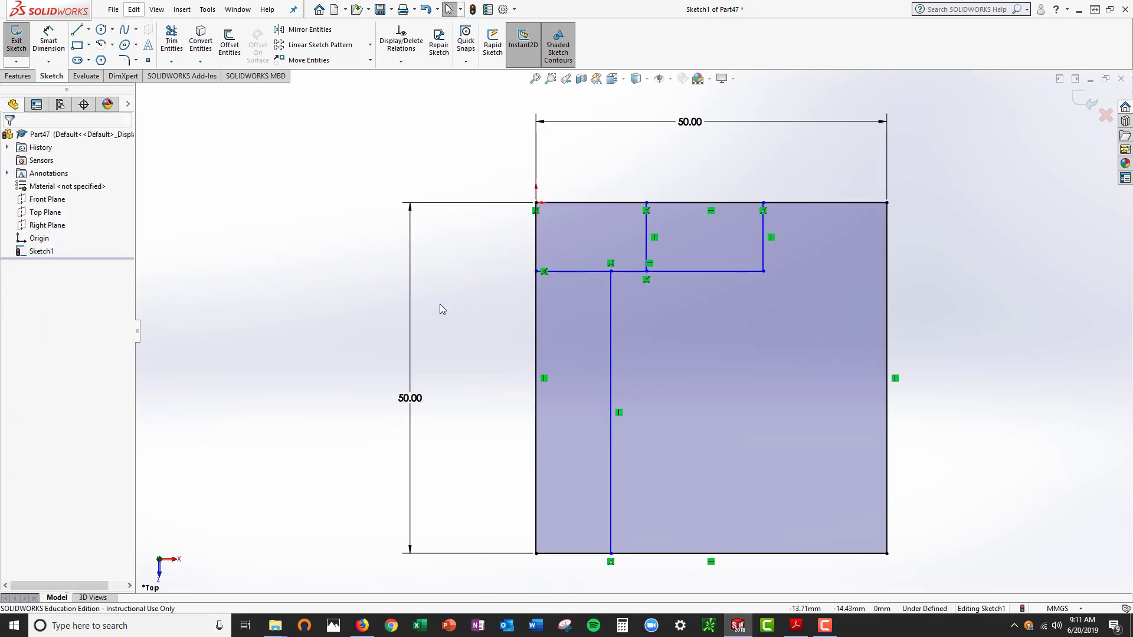
Dimension the first short line 20 mm from the left edge and the notch width to 20 mm.
left_click(49, 41)
left_click(536, 239)
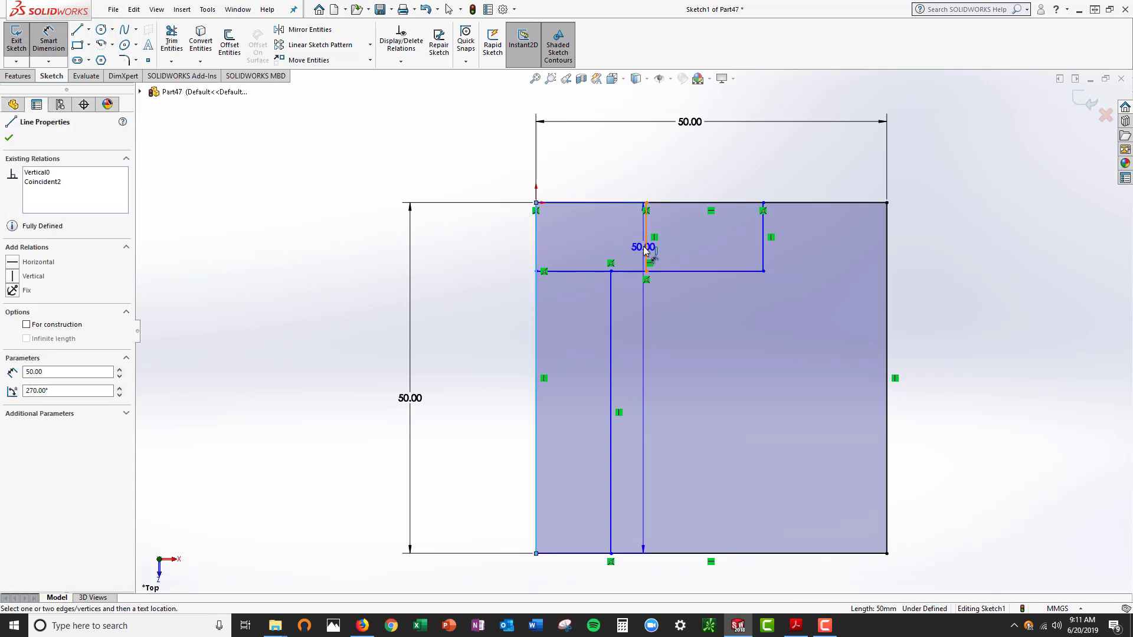
left_click(647, 245)
left_click(595, 170)
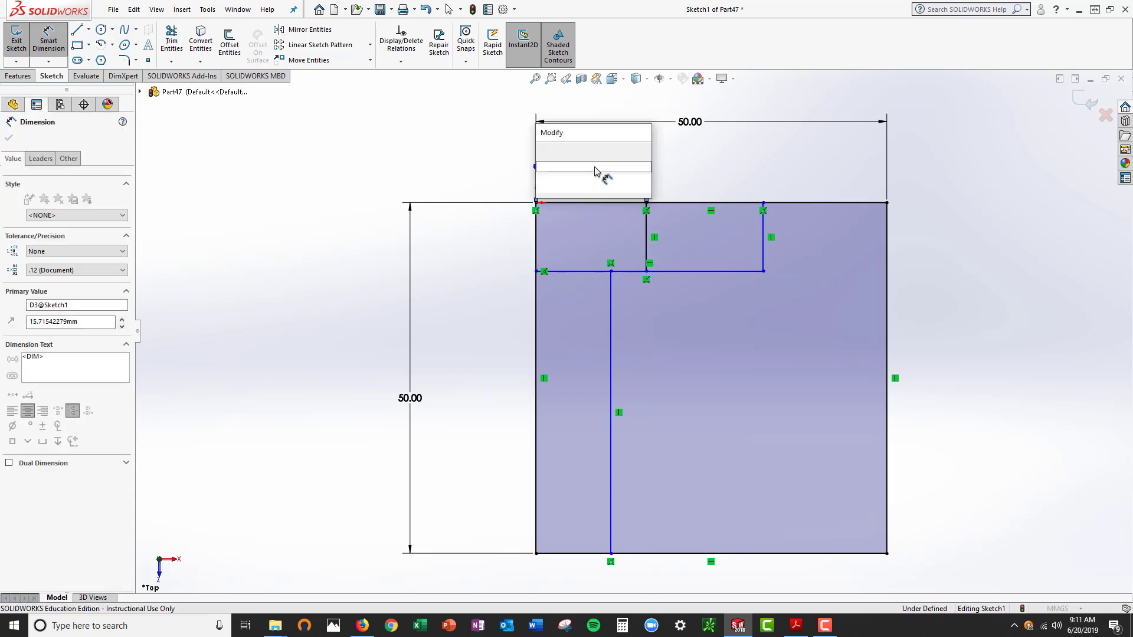
type("20")
key("Return")
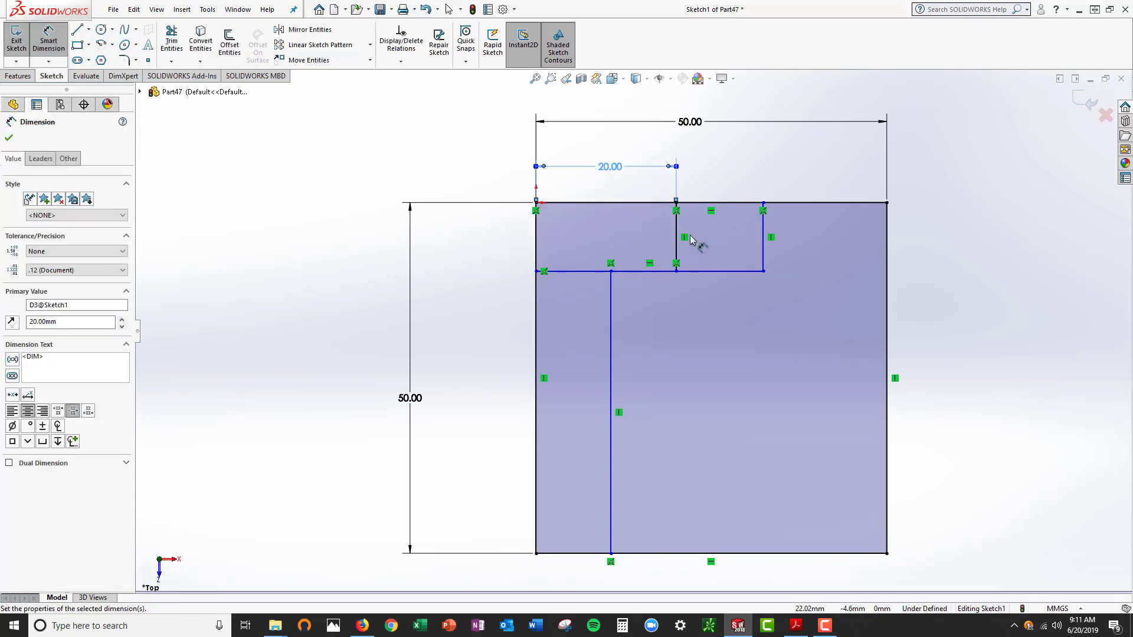
left_click(677, 239)
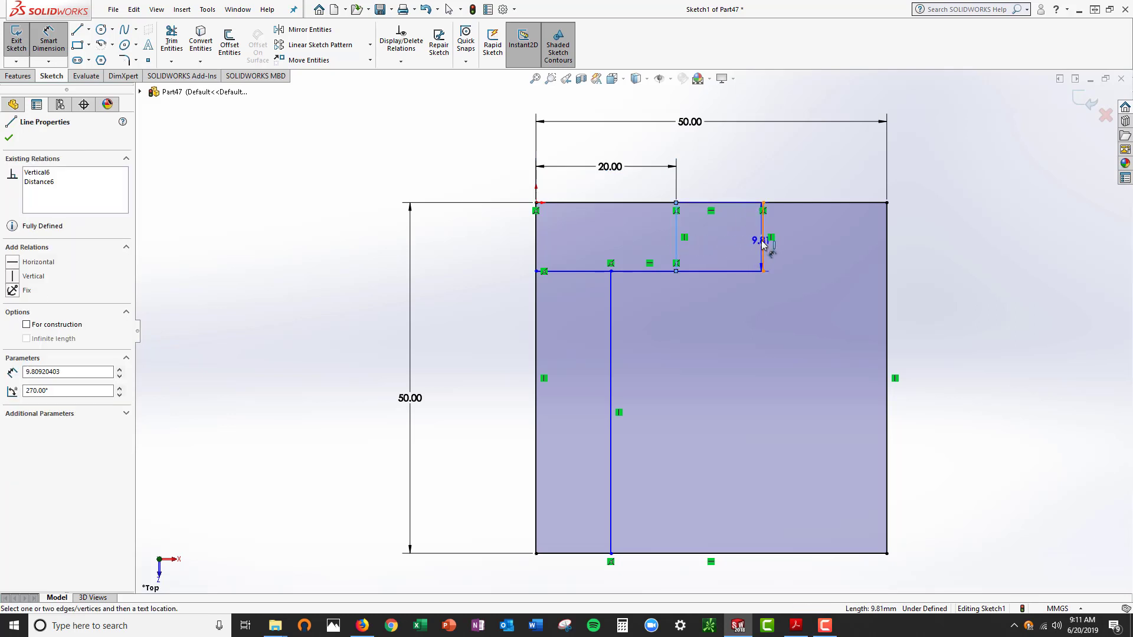
left_click(764, 243)
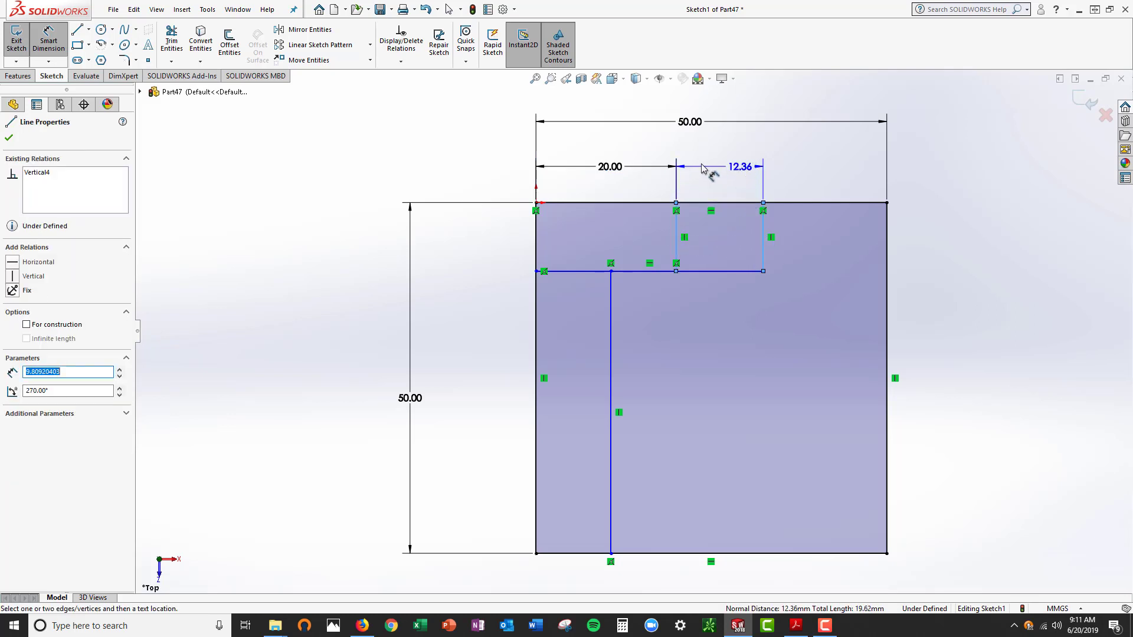
left_click(716, 177)
type("20")
key("Return")
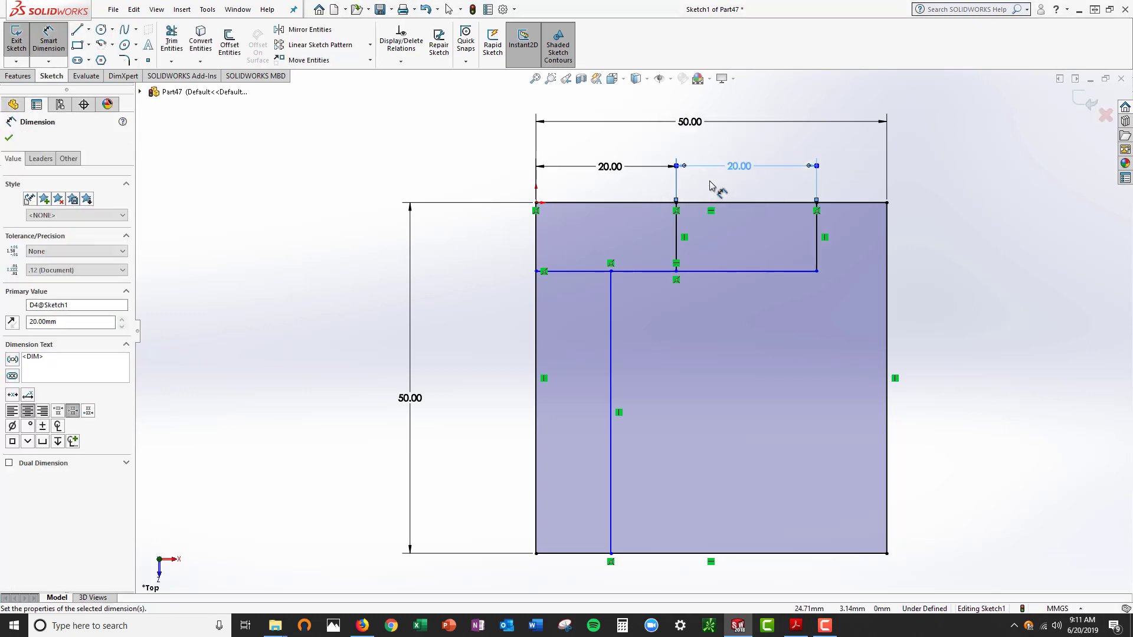
Set the notch depth to 10 mm and the long vertical line 10 mm from the left edge.
left_click(817, 242)
left_click(924, 248)
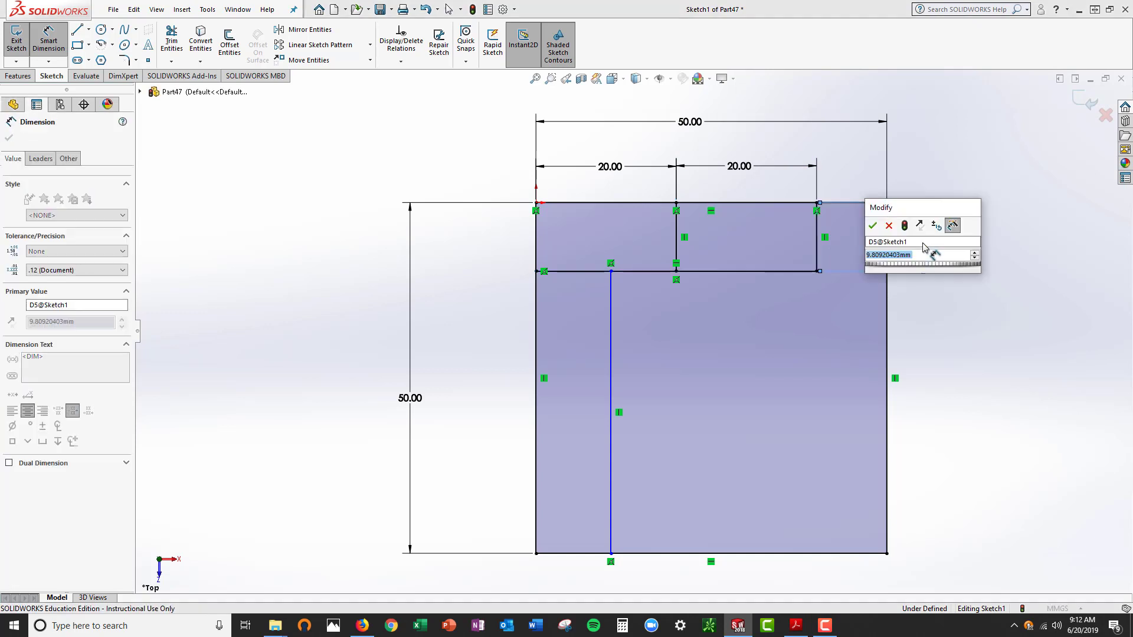
type("10")
key("Return")
left_click(537, 523)
left_click(609, 517)
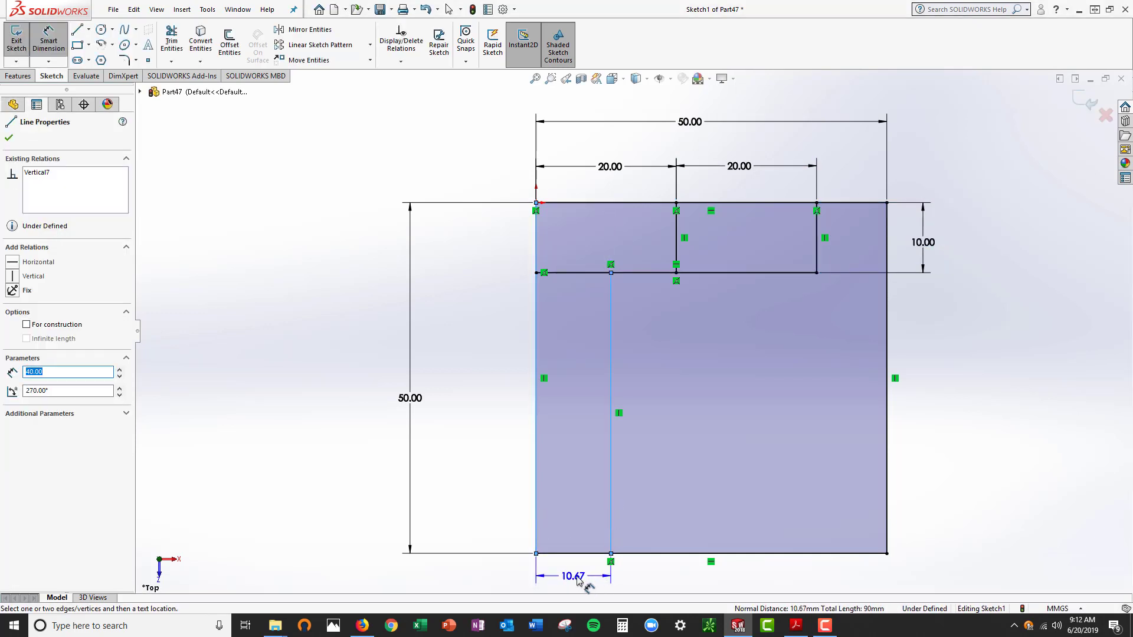
left_click(581, 583)
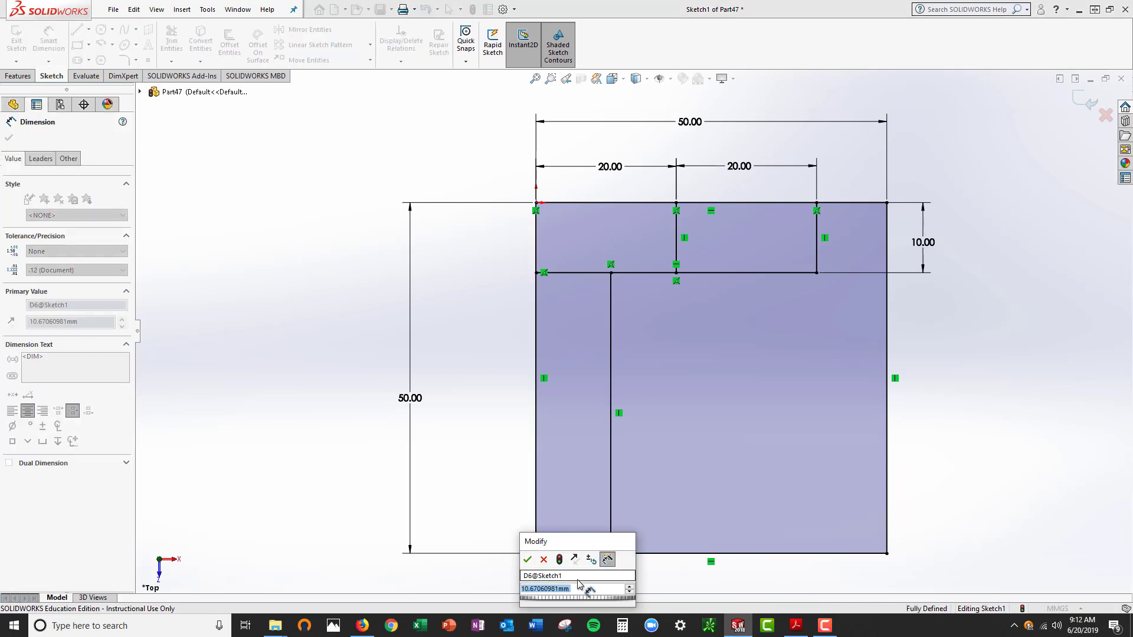
type("10")
key("Return")
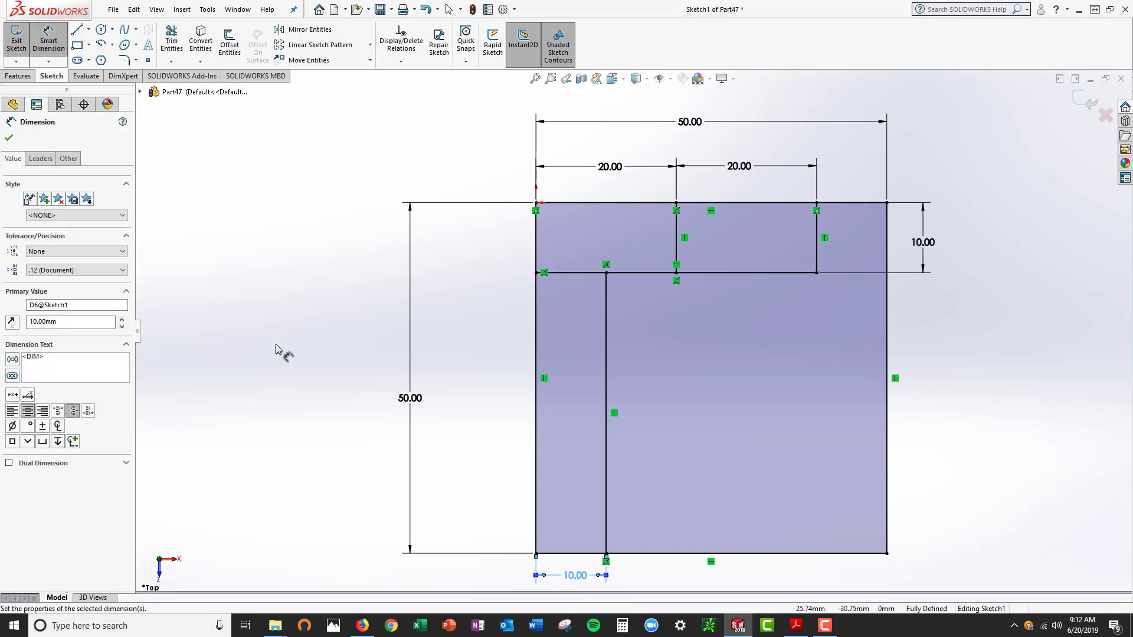
Draw a circle inside the block and dimension its diameter to 20 mm.
left_click(101, 29)
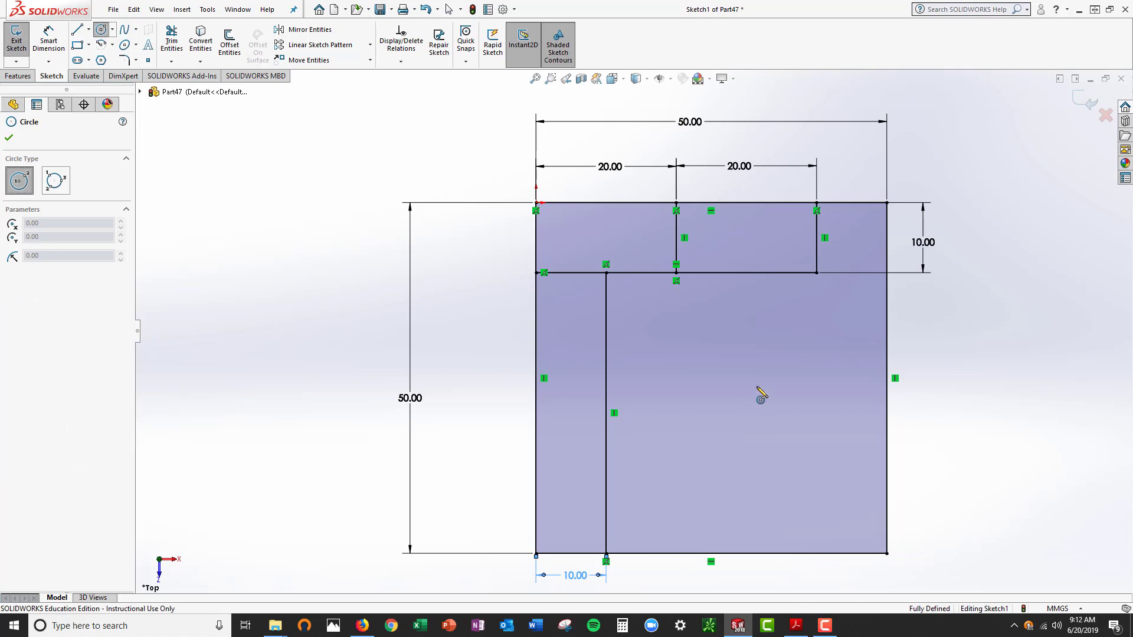
left_click(753, 409)
left_click(788, 342)
key("d")
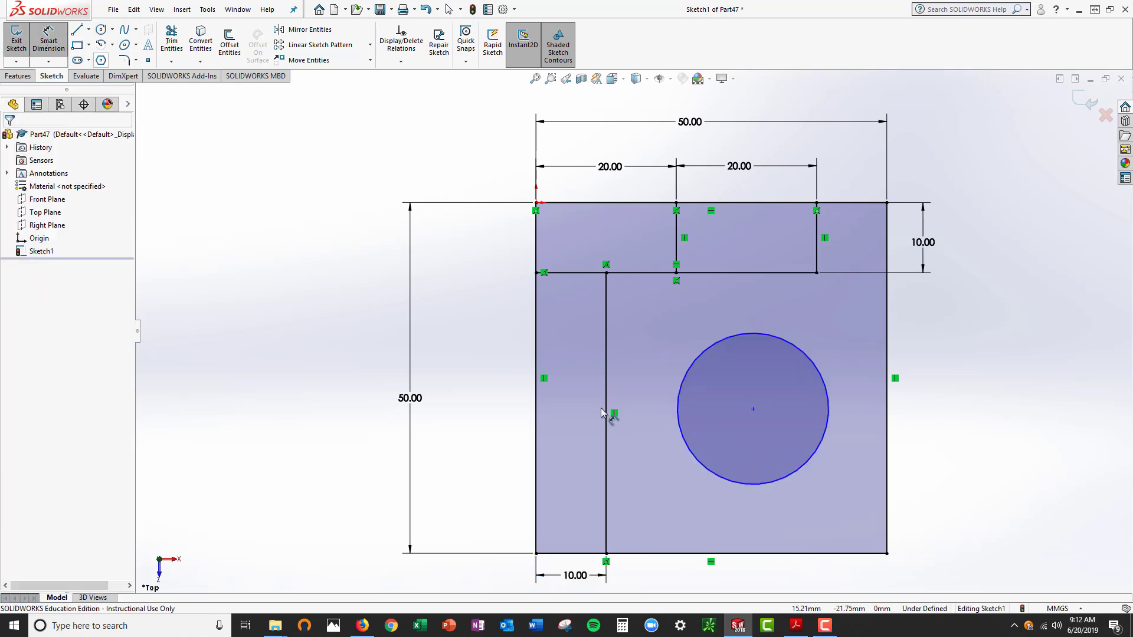
left_click(828, 414)
left_click(932, 324)
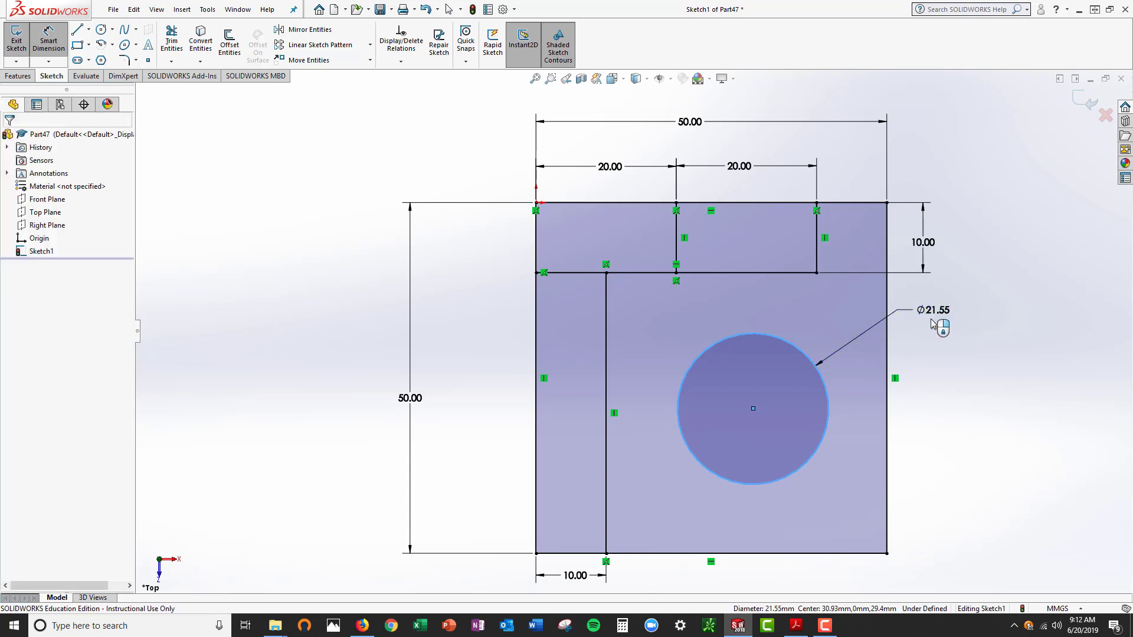
type("20")
key("Return")
left_click(886, 354)
key("Escape")
Locate the circle's centre 20 mm from the right edge and 20 mm above the bottom edge.
left_click(67, 41)
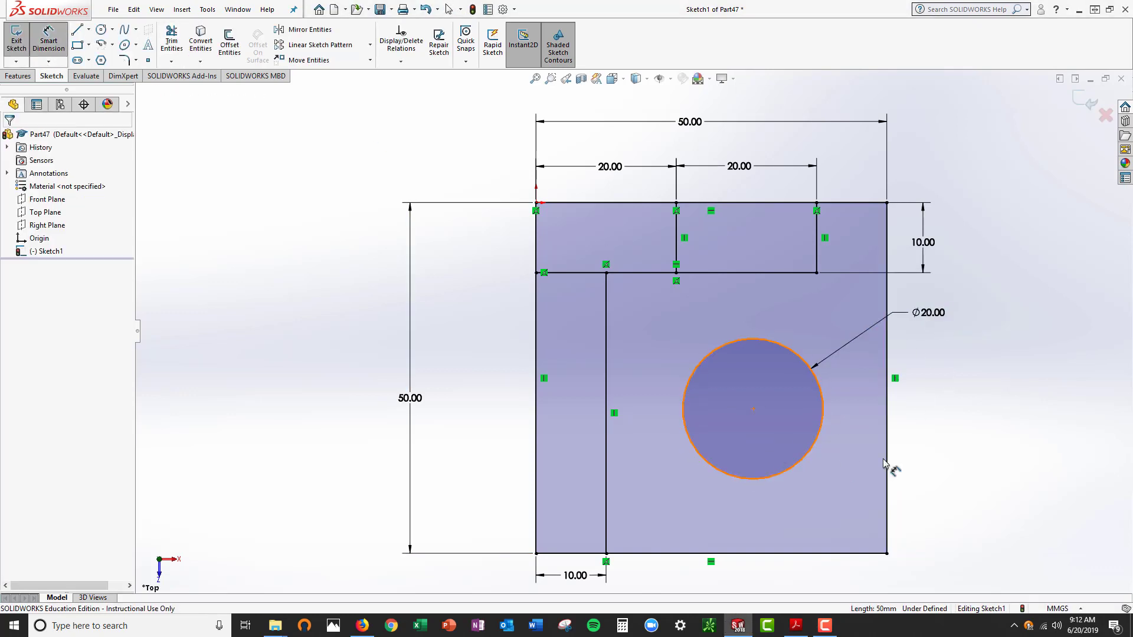
left_click(886, 425)
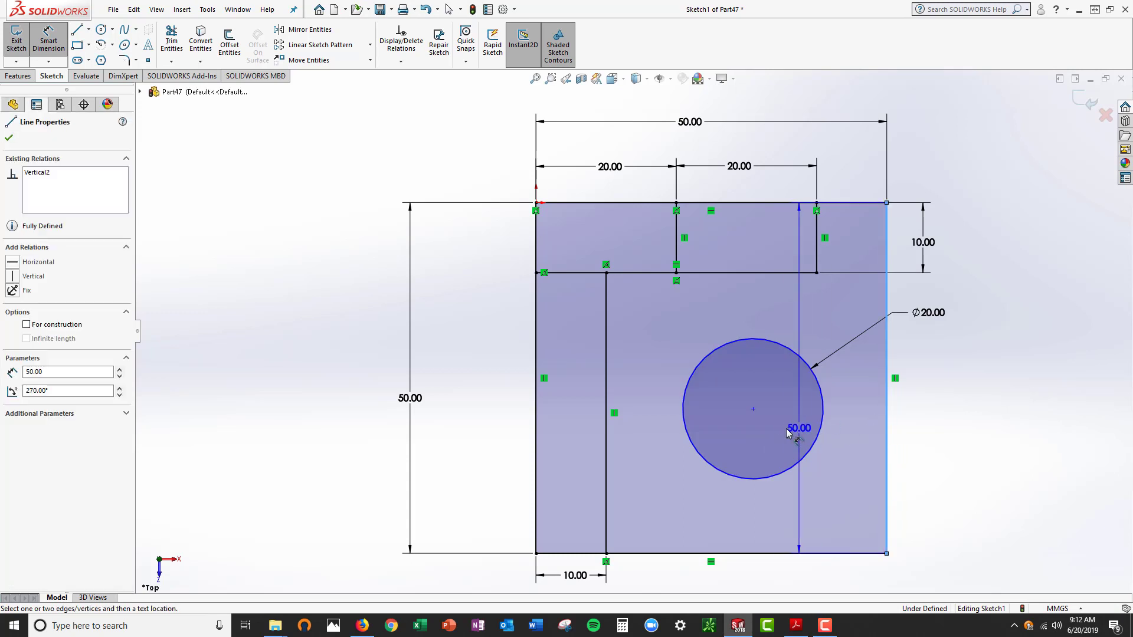
left_click(753, 408)
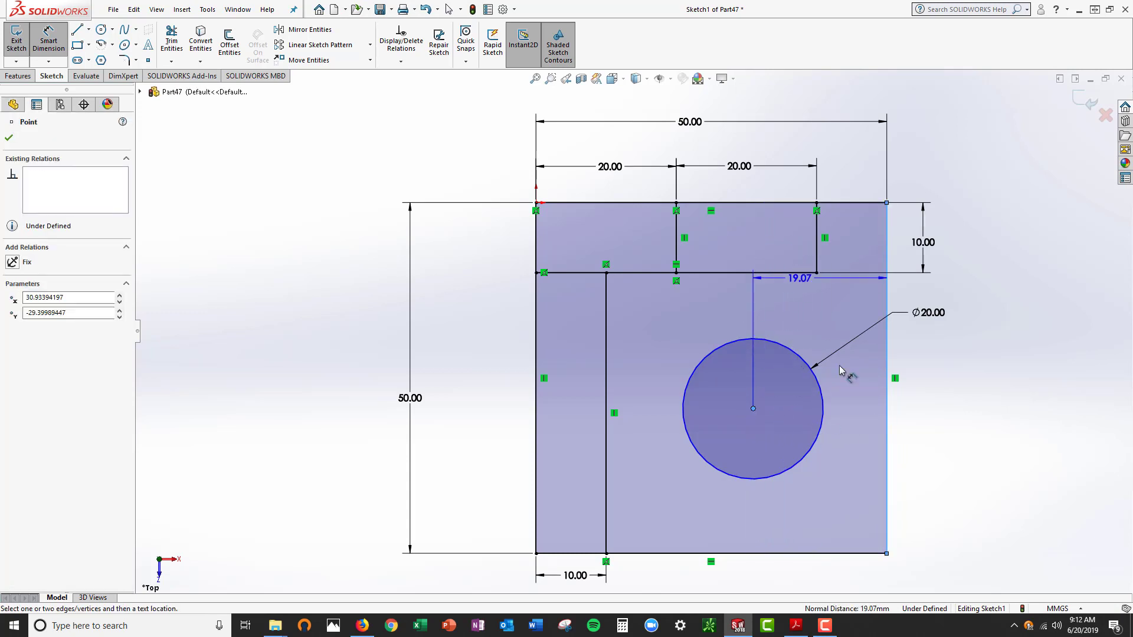
left_click(829, 582)
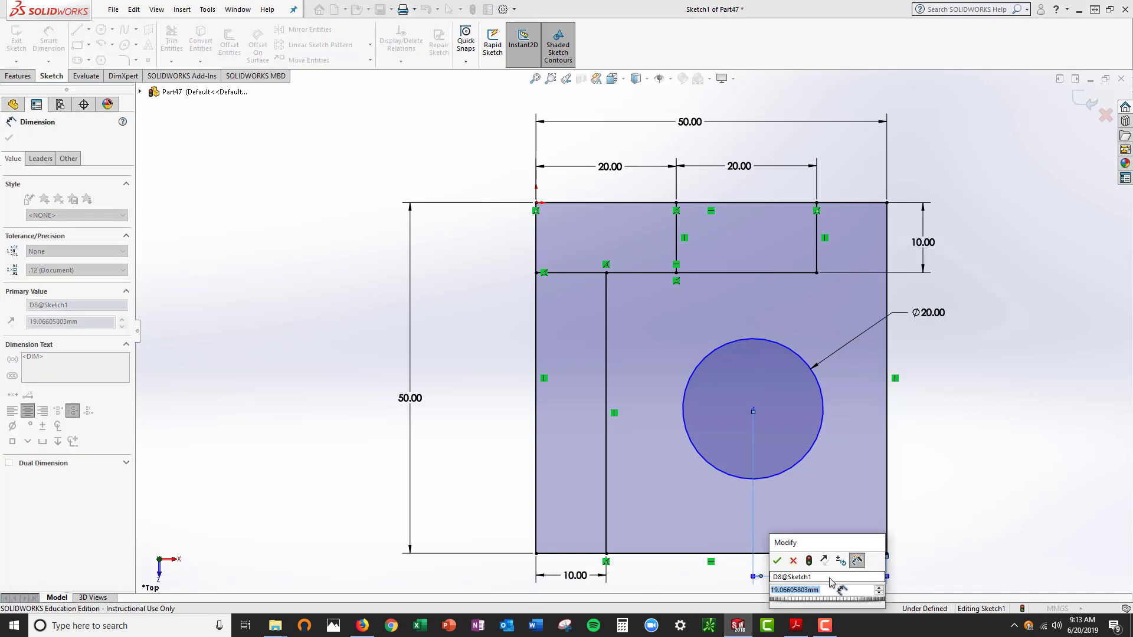
type("20")
key("Return")
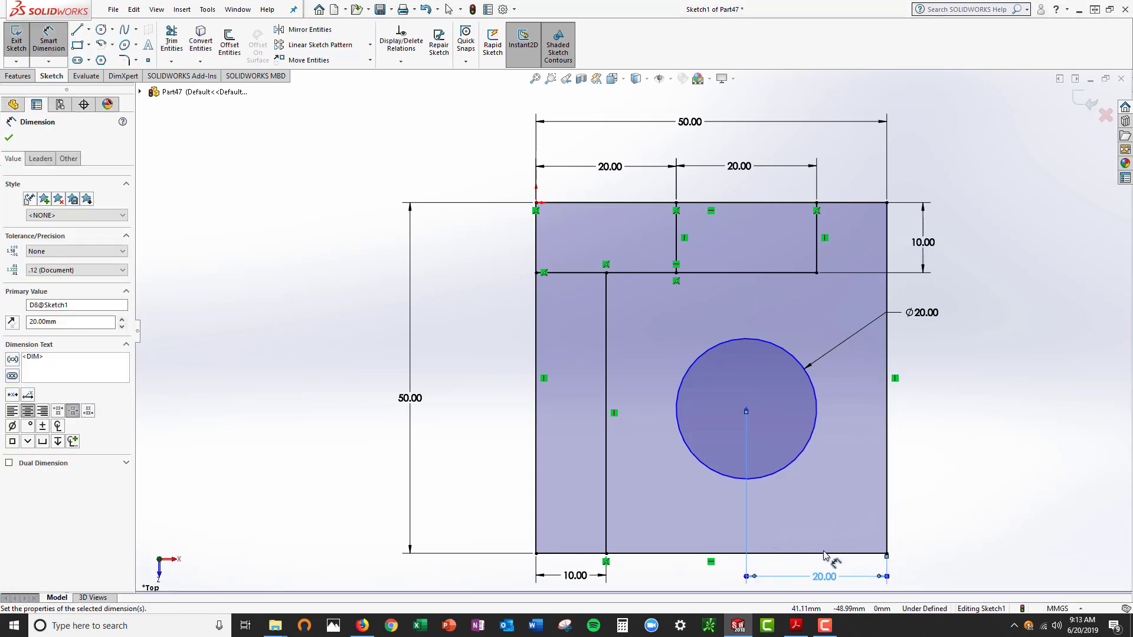
left_click(821, 553)
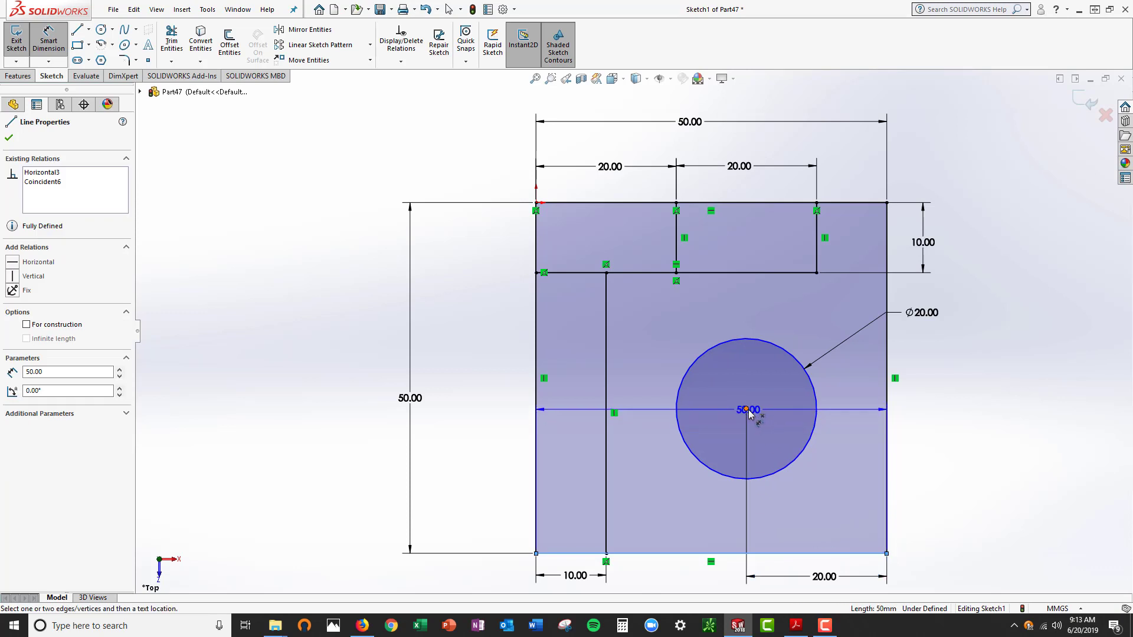
left_click(747, 409)
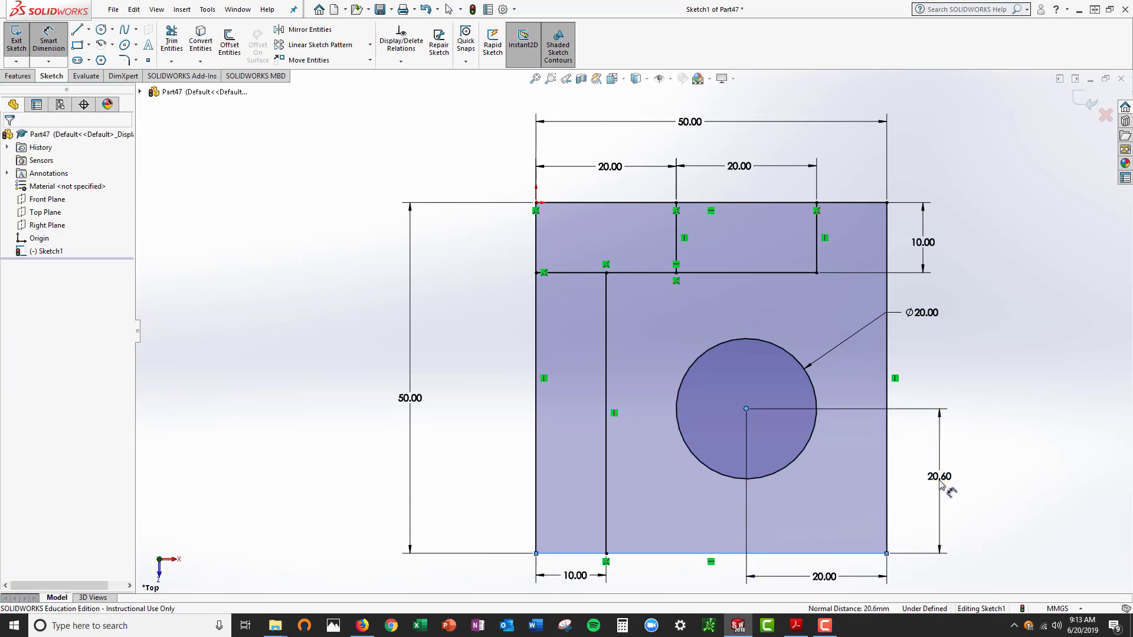
left_click(941, 484)
key("Return")
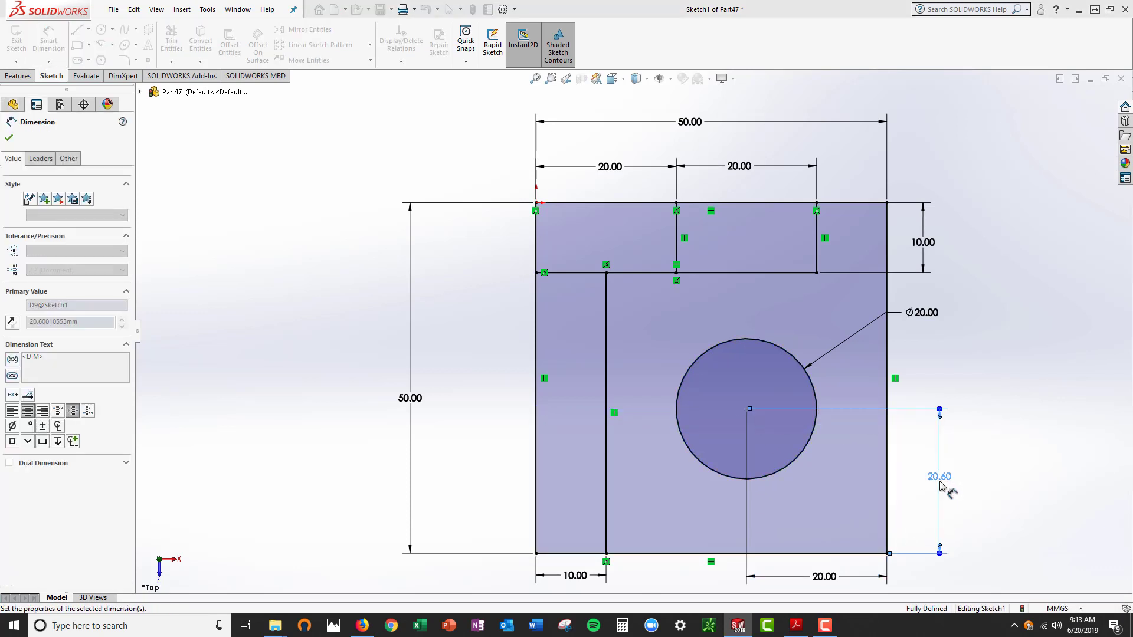
key("f")
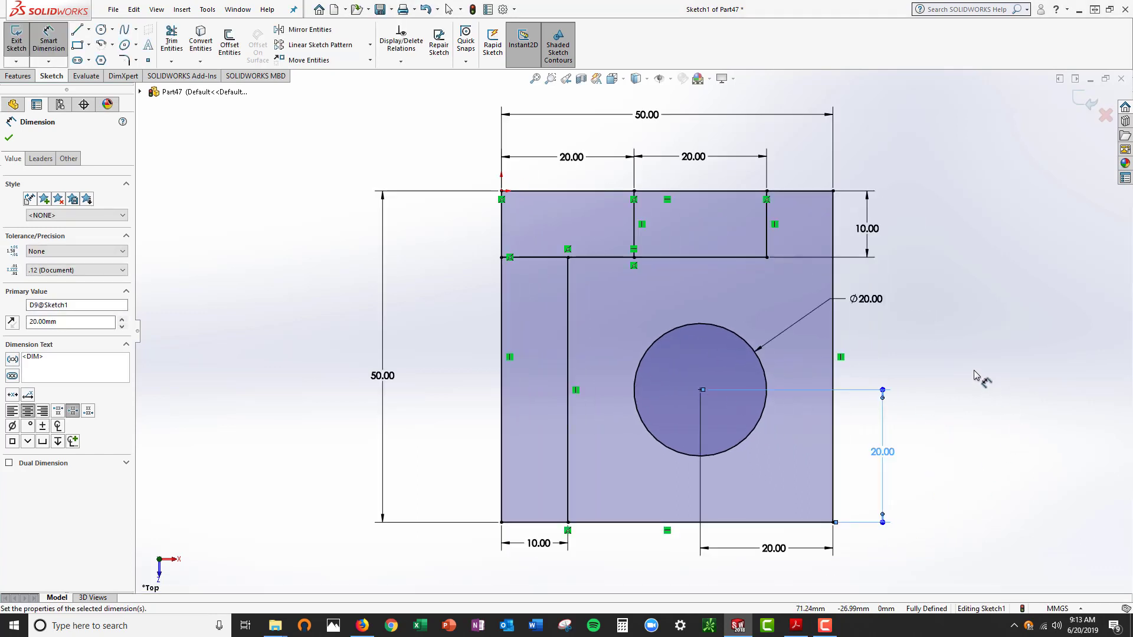
key("Escape")
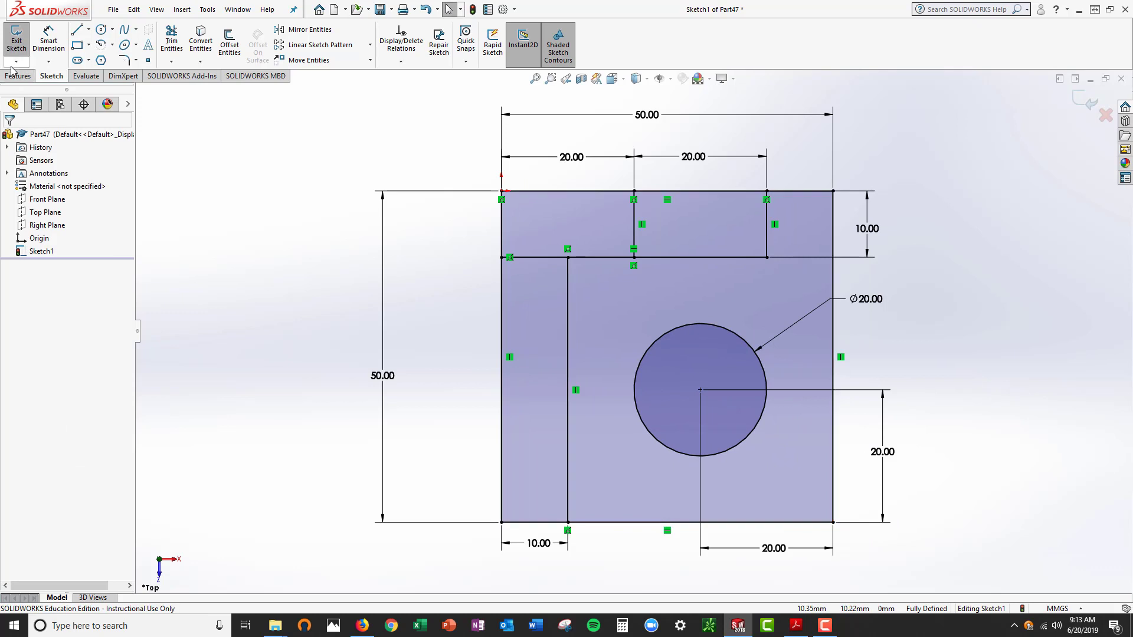
In trimetric view, extrude the main sketch region 20 mm into a solid block.
key("ctrl+7")
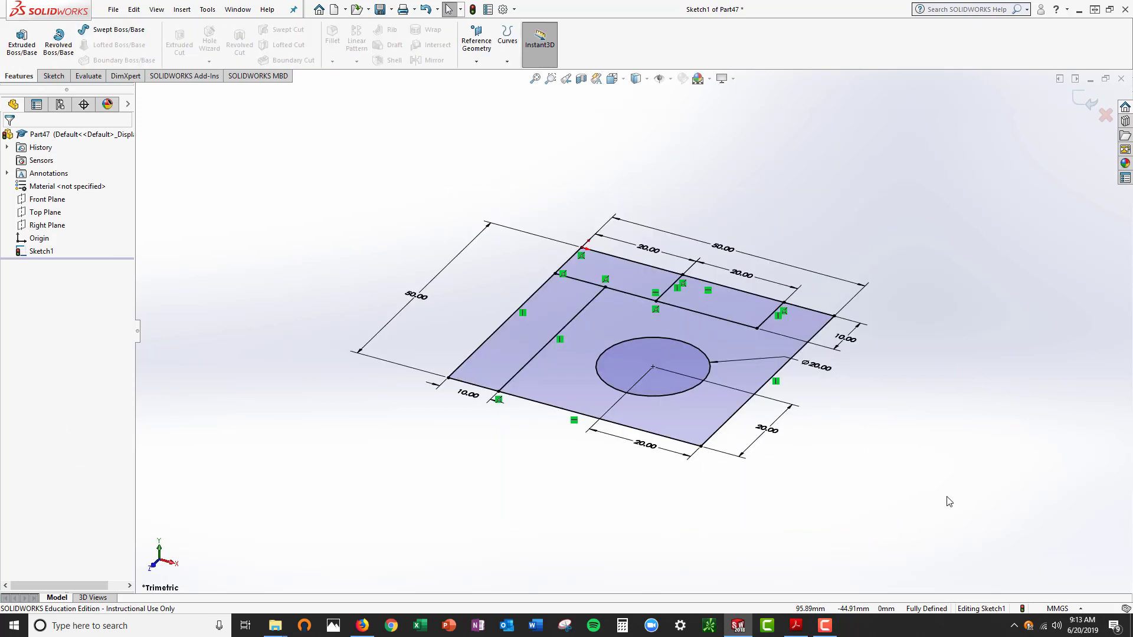
left_click(22, 42)
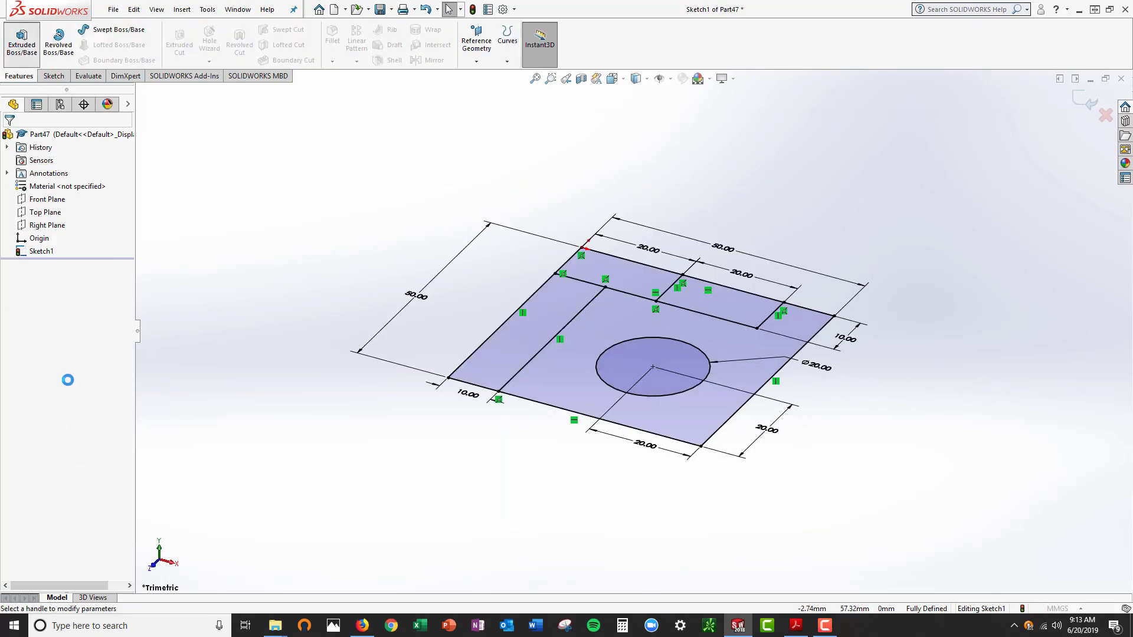
left_click(568, 374)
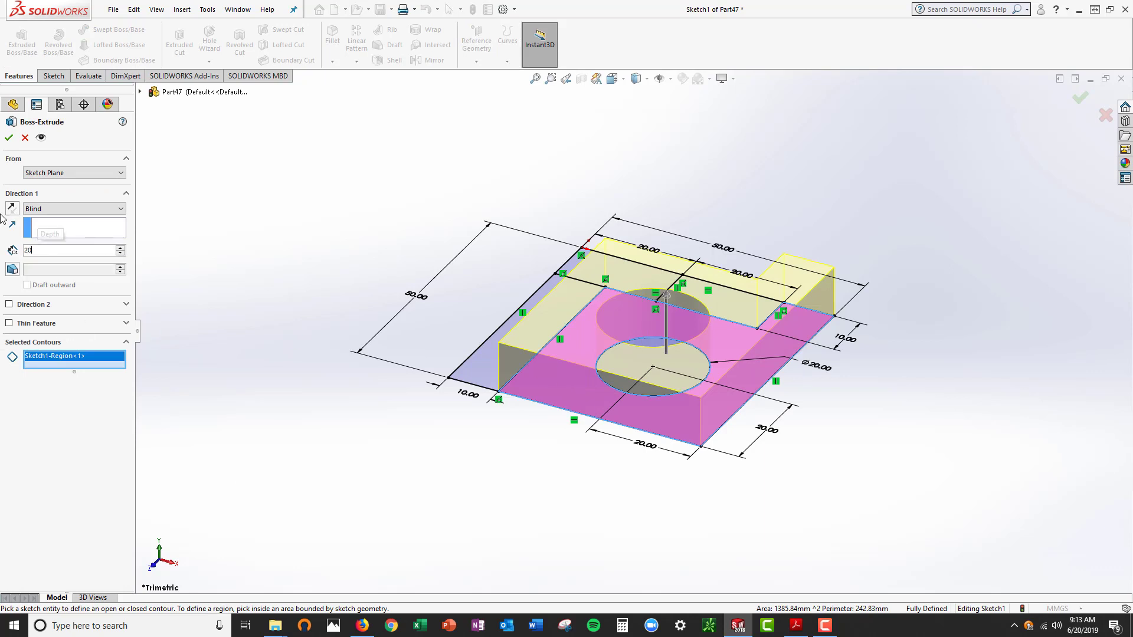
key("Return")
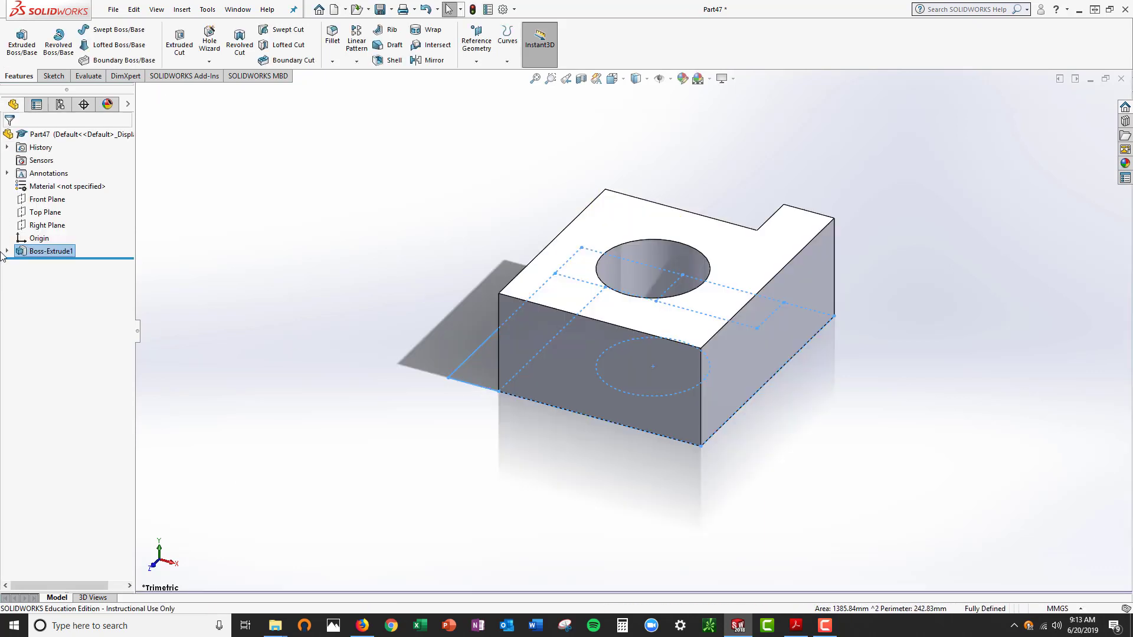
Extrude two Sketch1 regions 40 mm to raise the tall side wall.
left_click(7, 251)
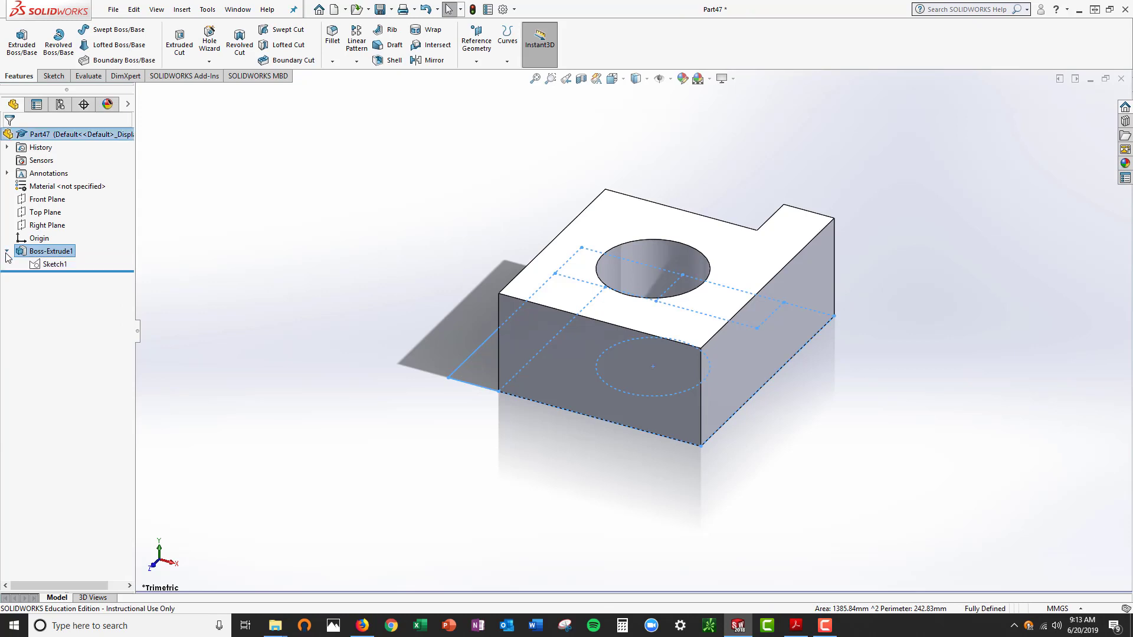
left_click(56, 266)
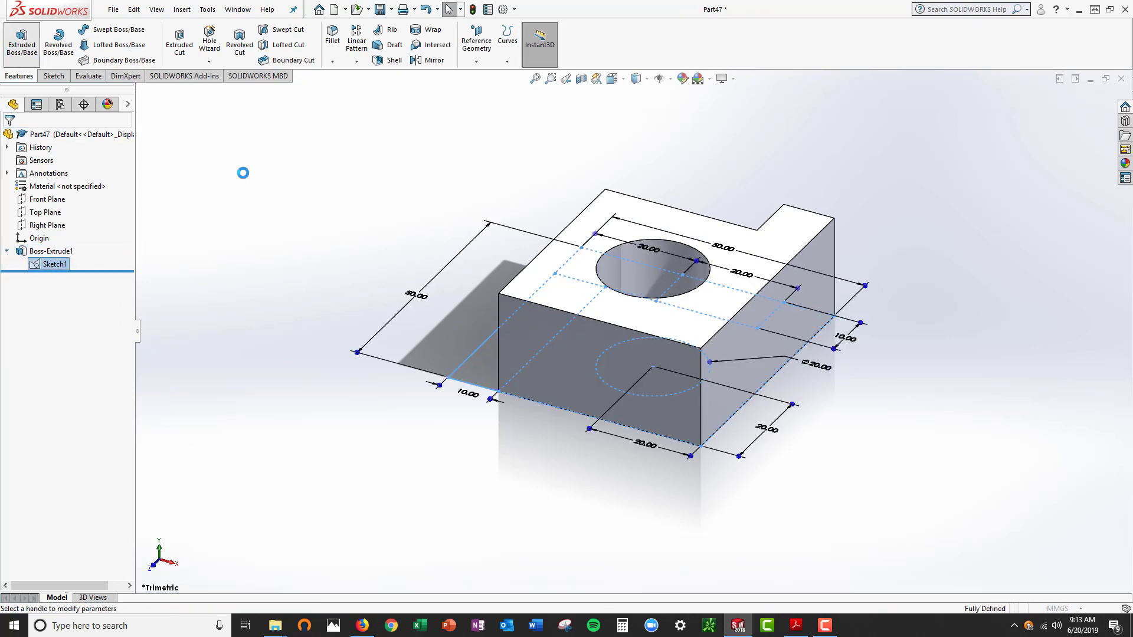
left_click(491, 353)
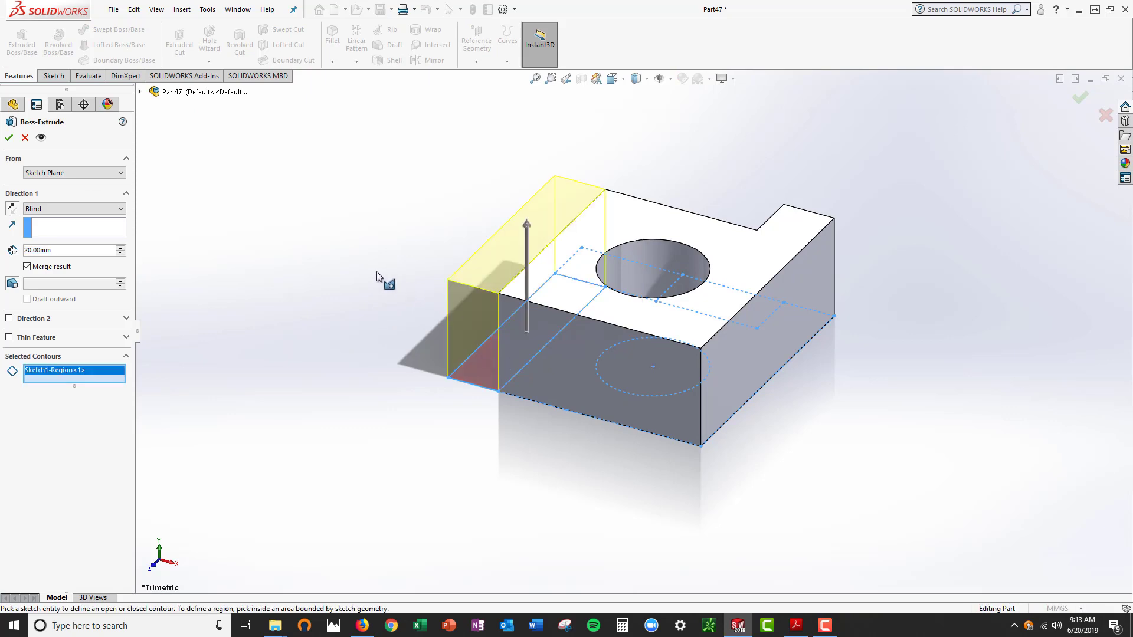
middle_click_drag(377, 277, 387, 362)
left_click(565, 186)
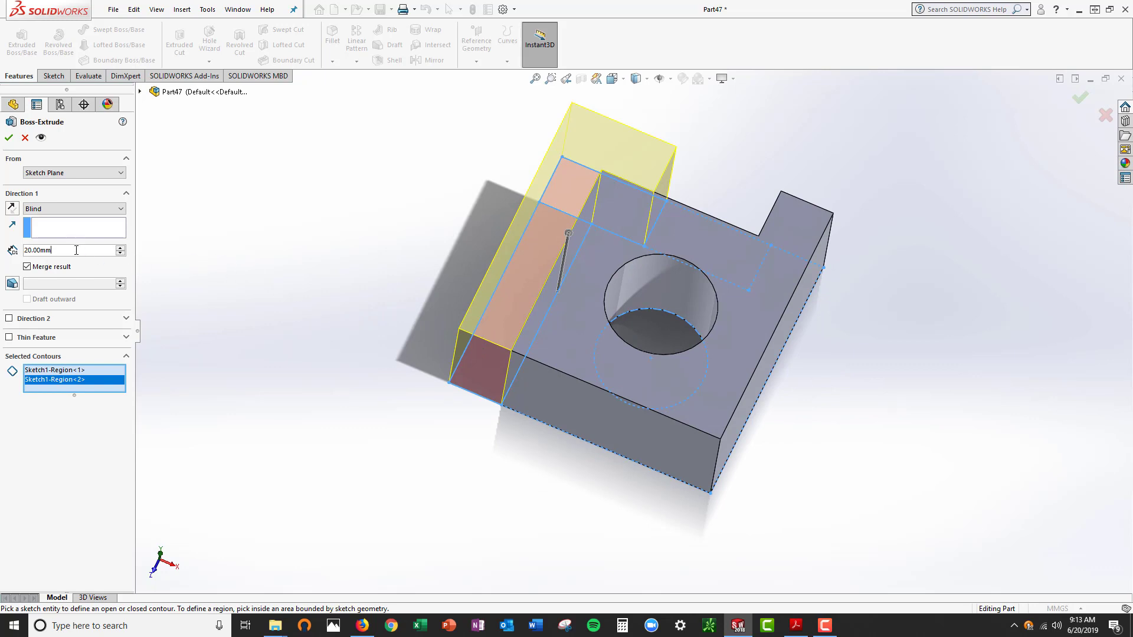
type("40")
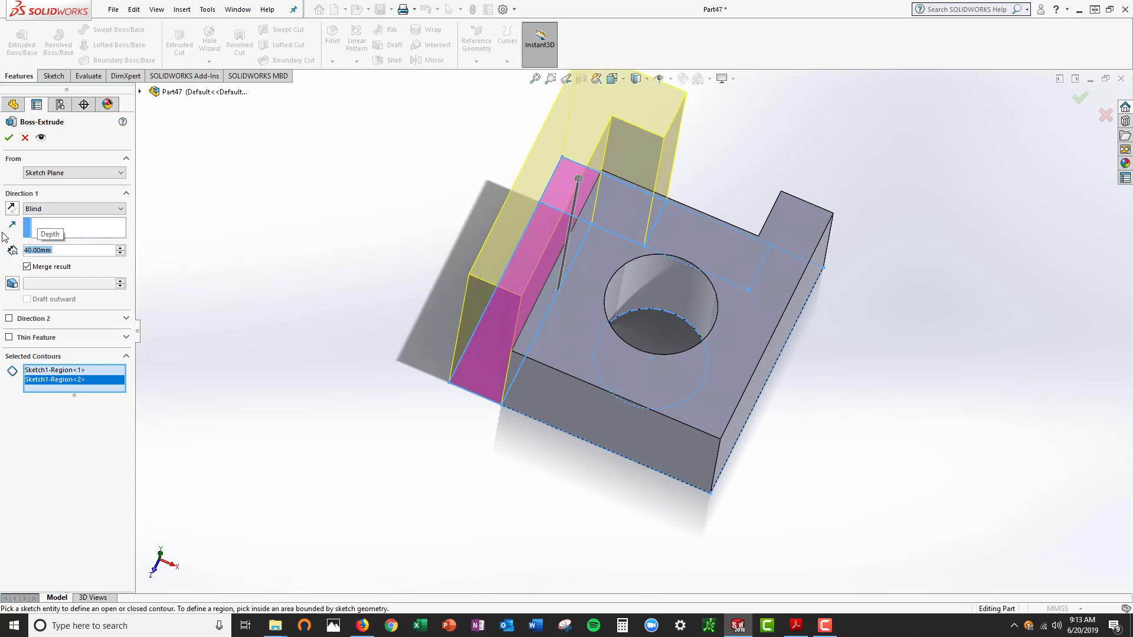
key("Return")
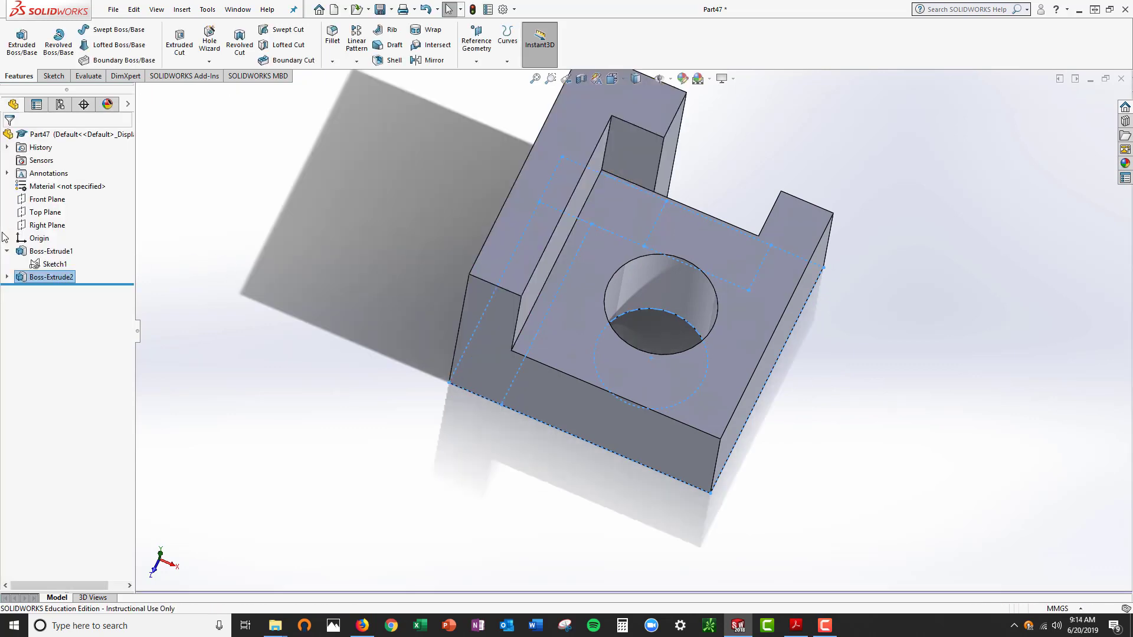
Reuse Sketch1 to extrude the back corner square 20 mm as a raised step.
left_click(54, 264)
middle_click_drag(1057, 362, 1006, 407)
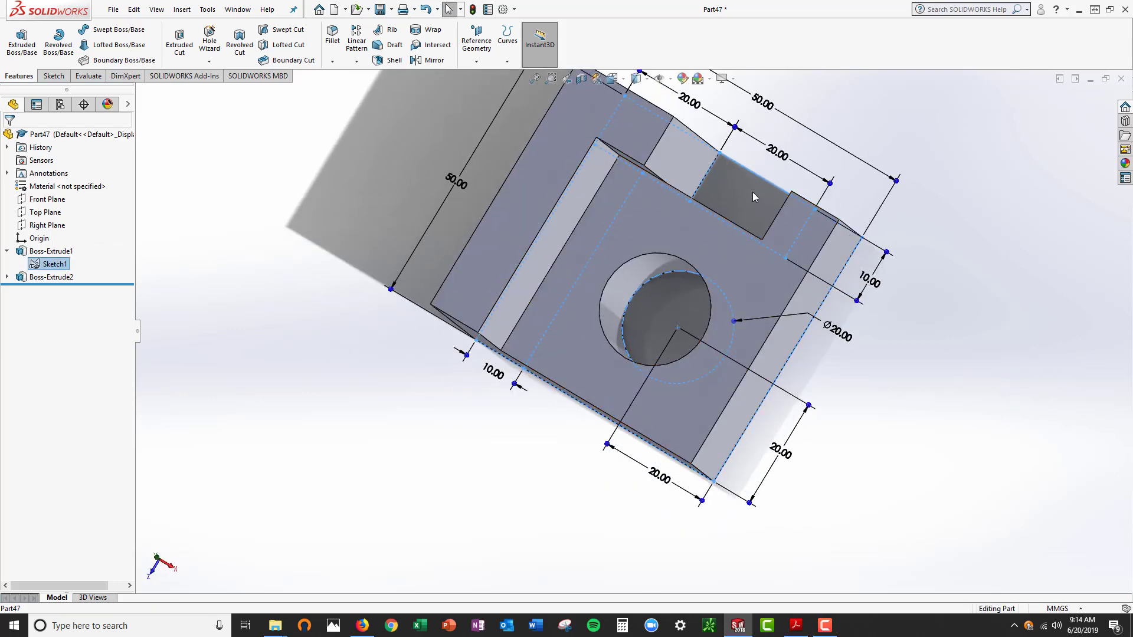
key("Escape")
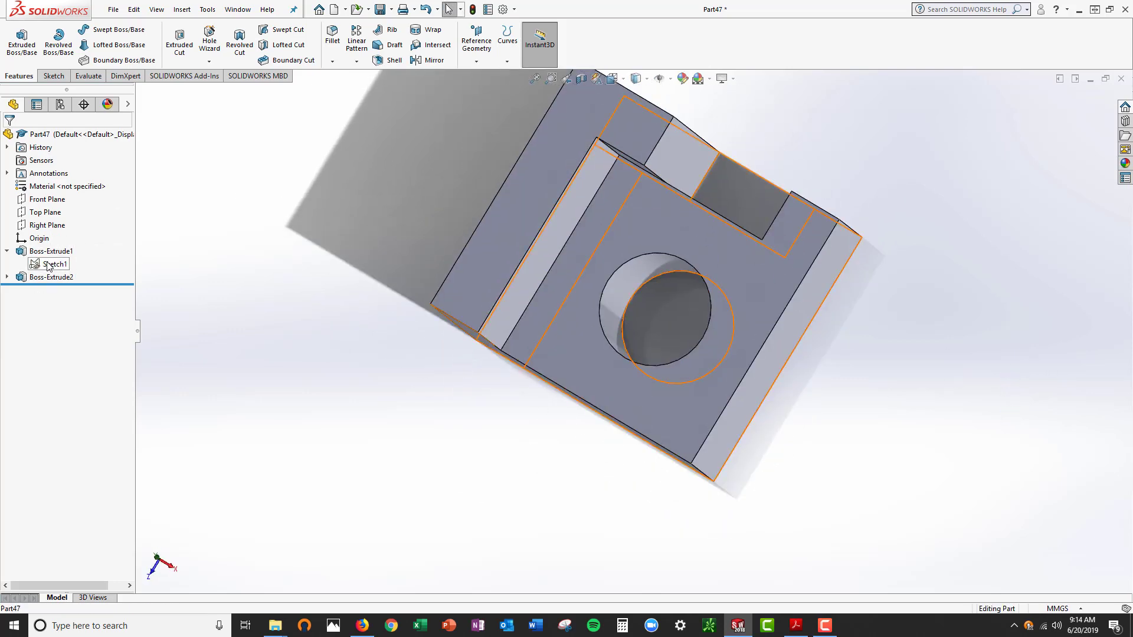
left_click(53, 263)
left_click(745, 202)
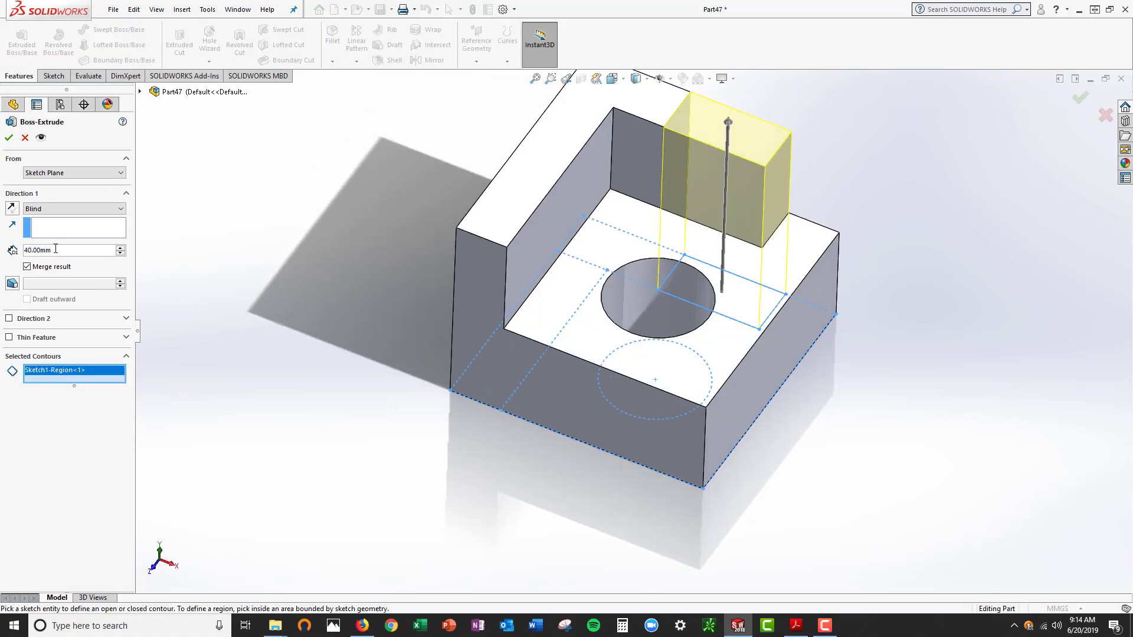
type("20")
key("Return")
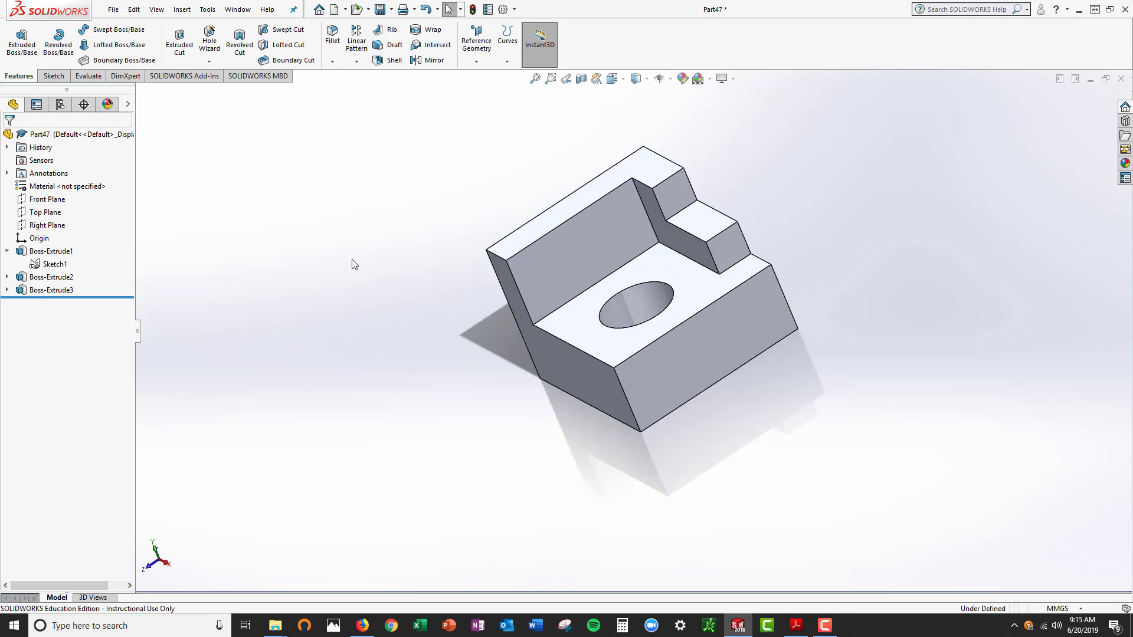
Sketch a closed triangle on the inner face of the tall wall.
left_click(580, 242)
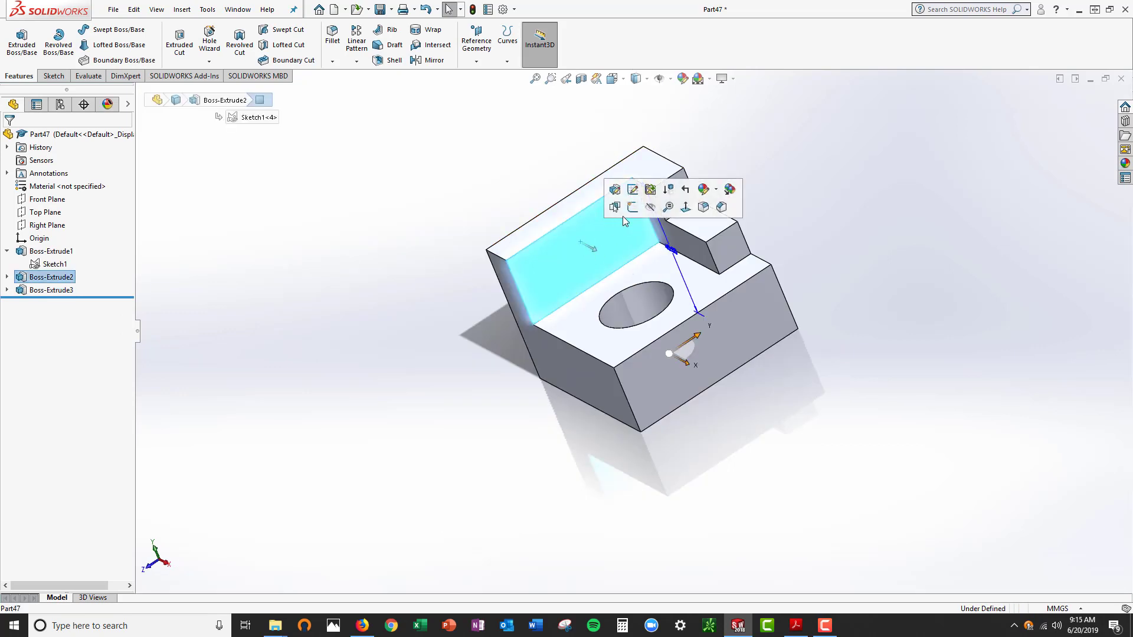
left_click(632, 207)
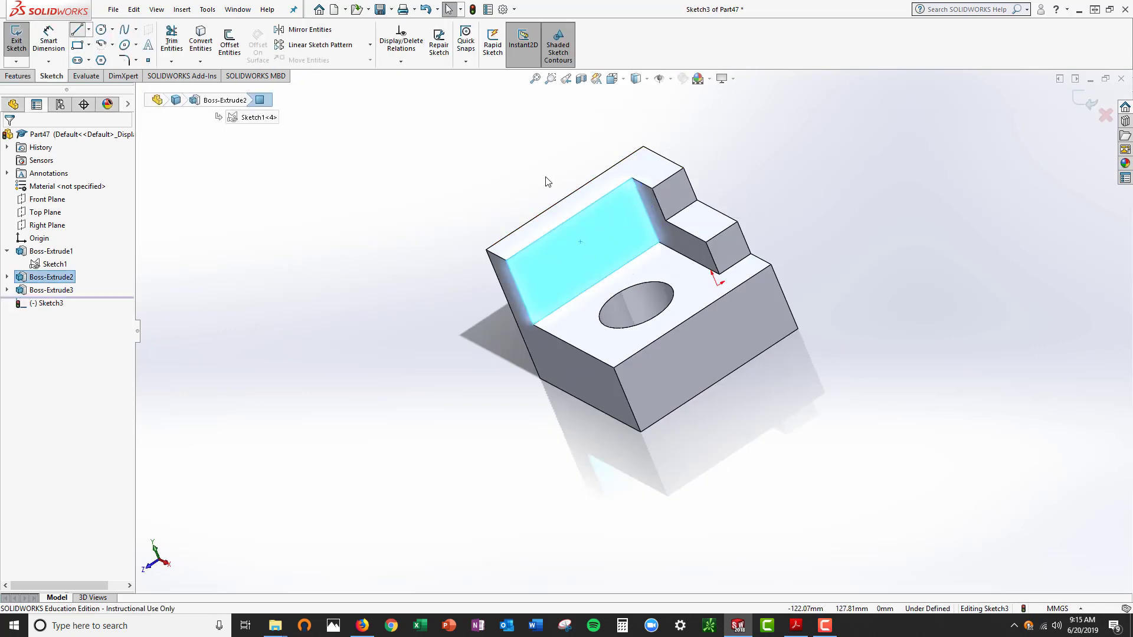
left_click(77, 32)
left_click(632, 178)
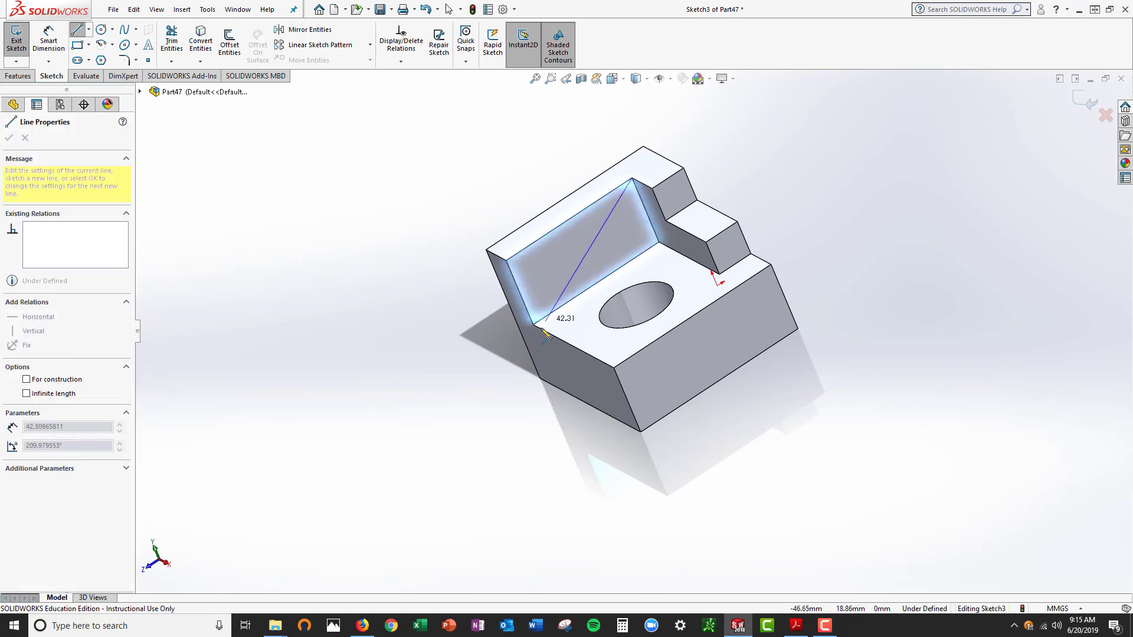
left_click(533, 324)
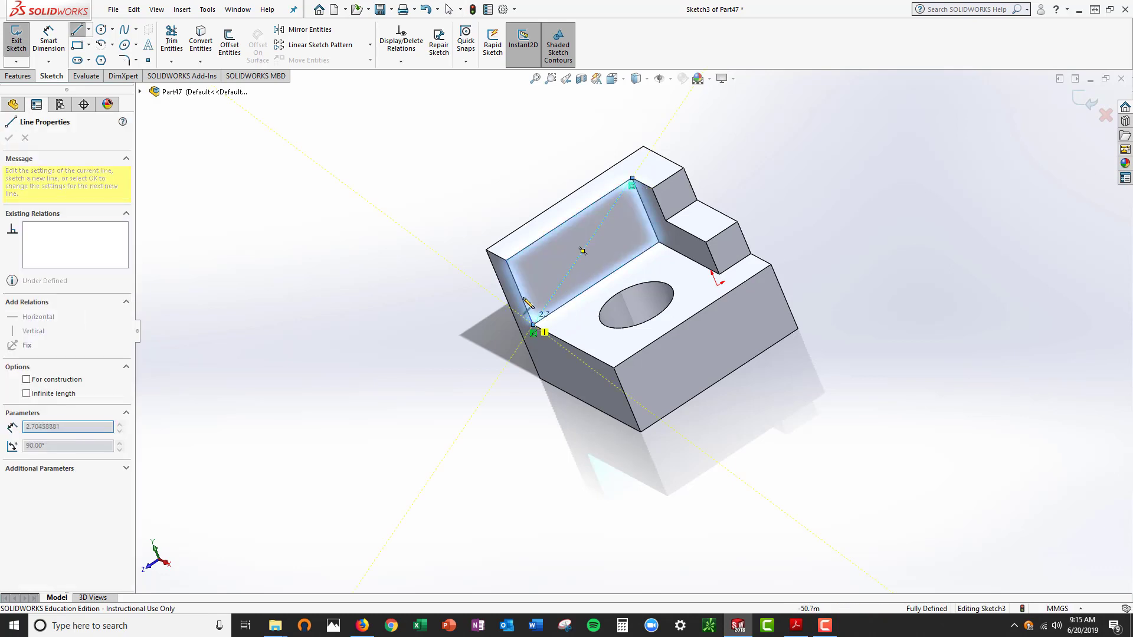
left_click(506, 261)
left_click(632, 178)
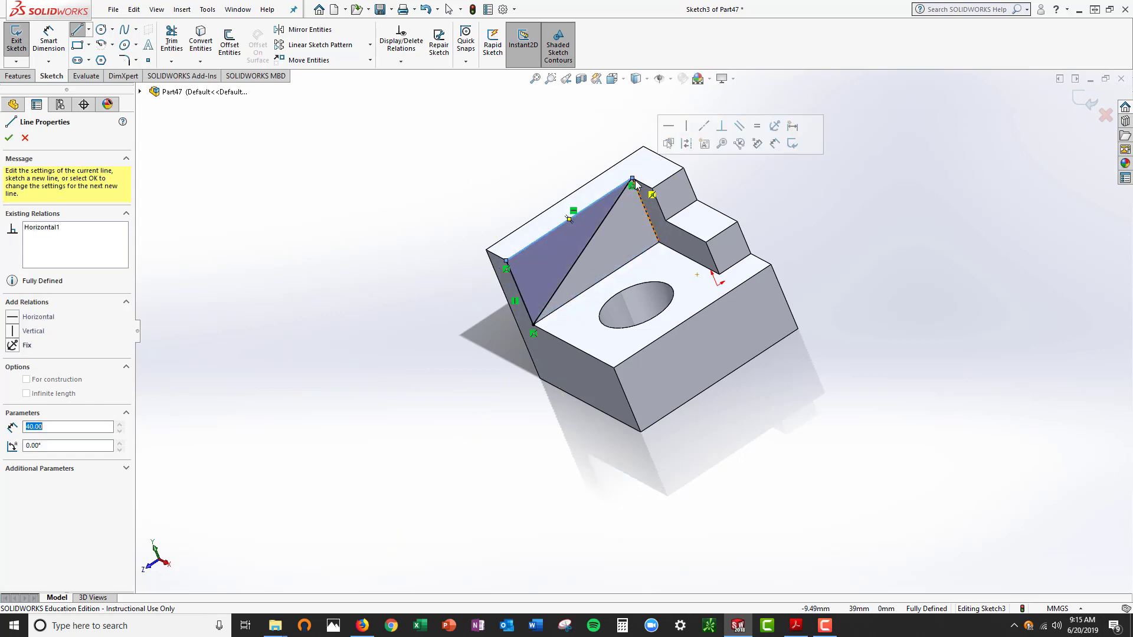
Cut the triangle away with an Extruded Cut set to Up To Next.
left_click(23, 77)
left_click(180, 44)
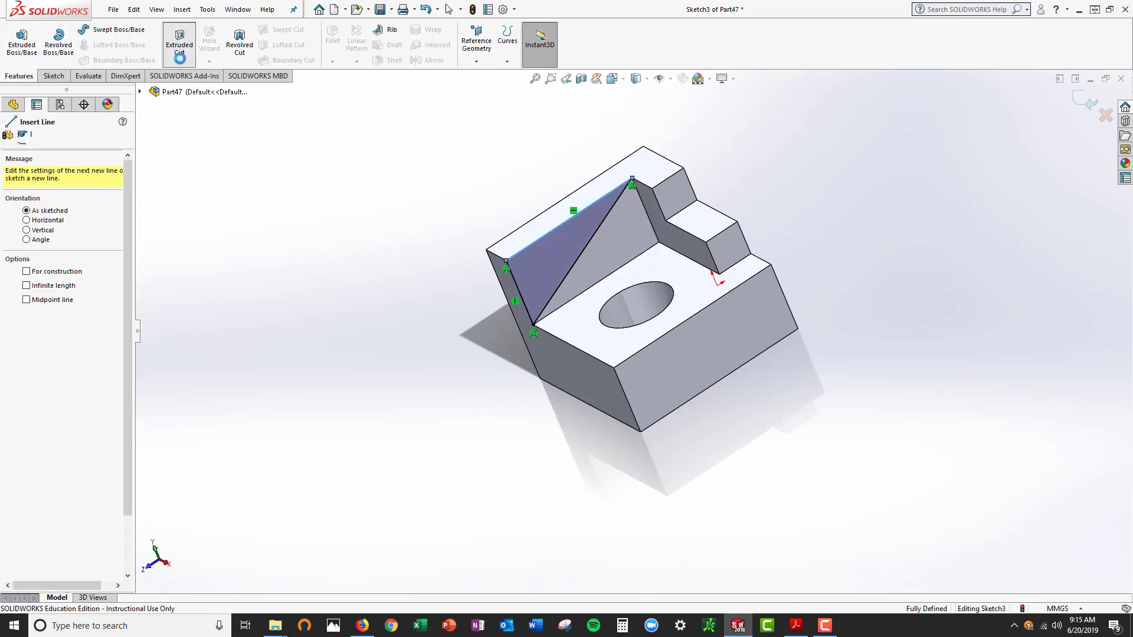
left_click(59, 209)
left_click(41, 239)
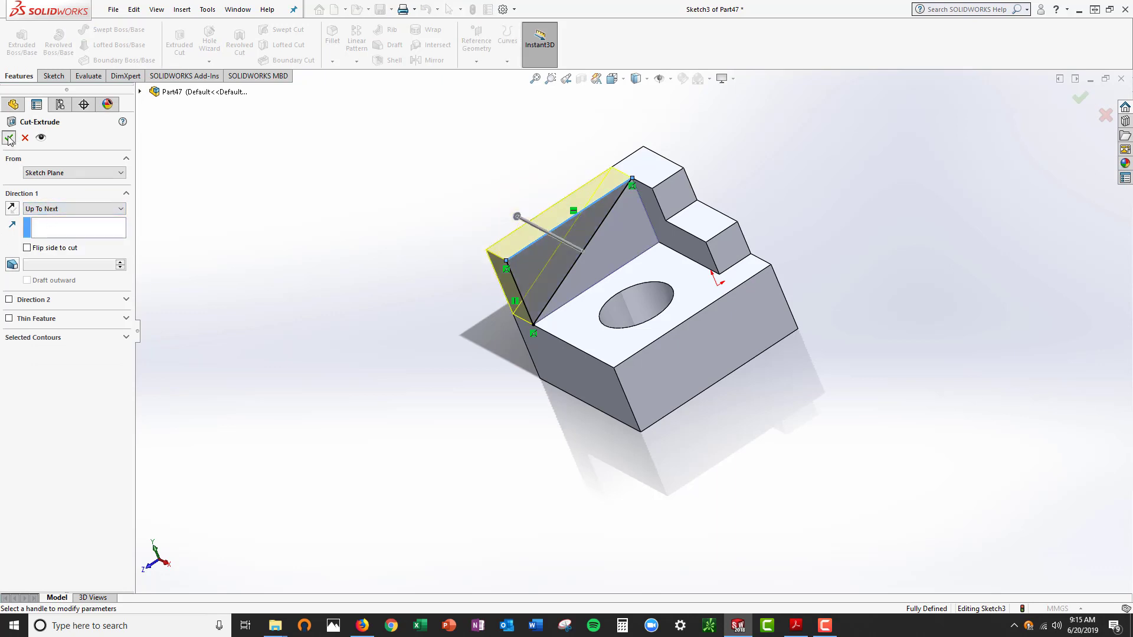
left_click(8, 138)
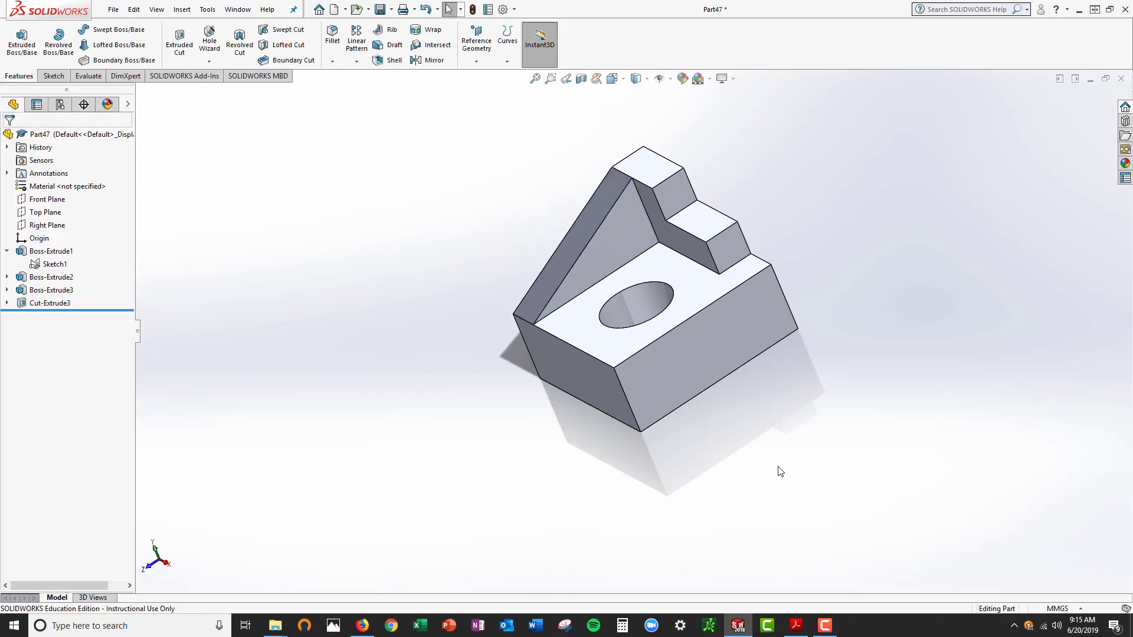
Apply a 10 mm fillet to the block's front-right vertical corner edge.
middle_click_drag(773, 463, 767, 429)
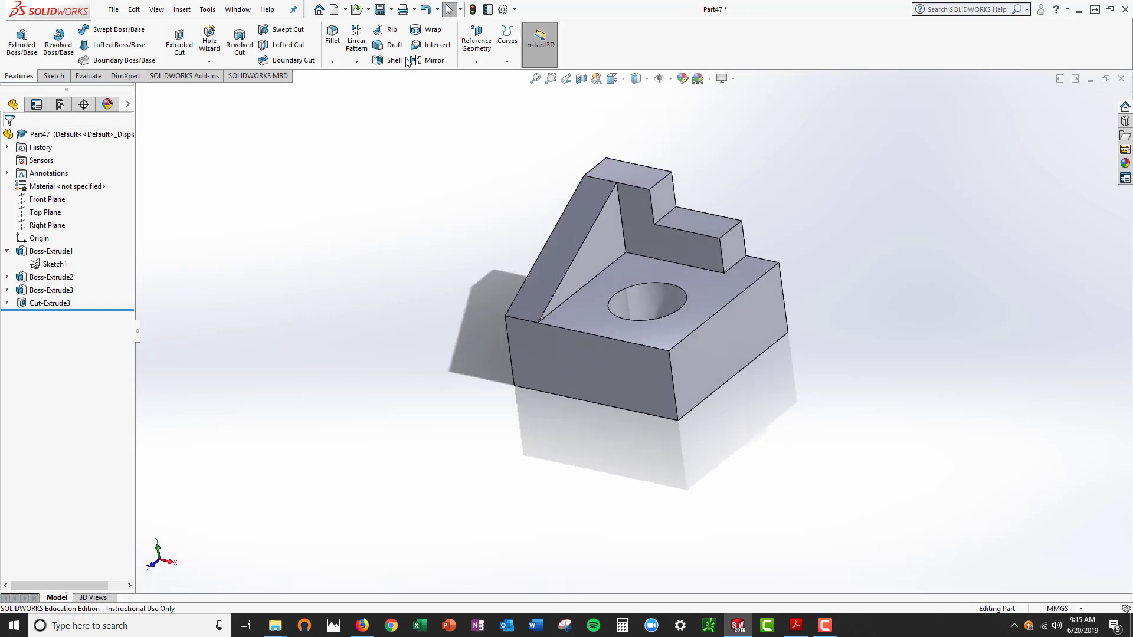
left_click(332, 37)
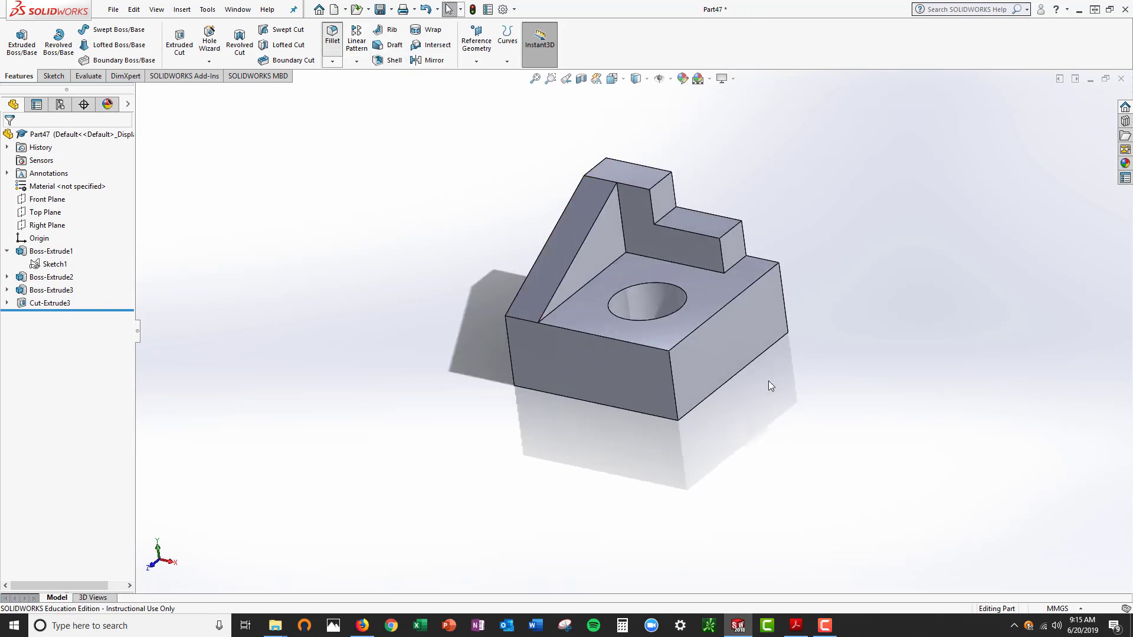
left_click(675, 394)
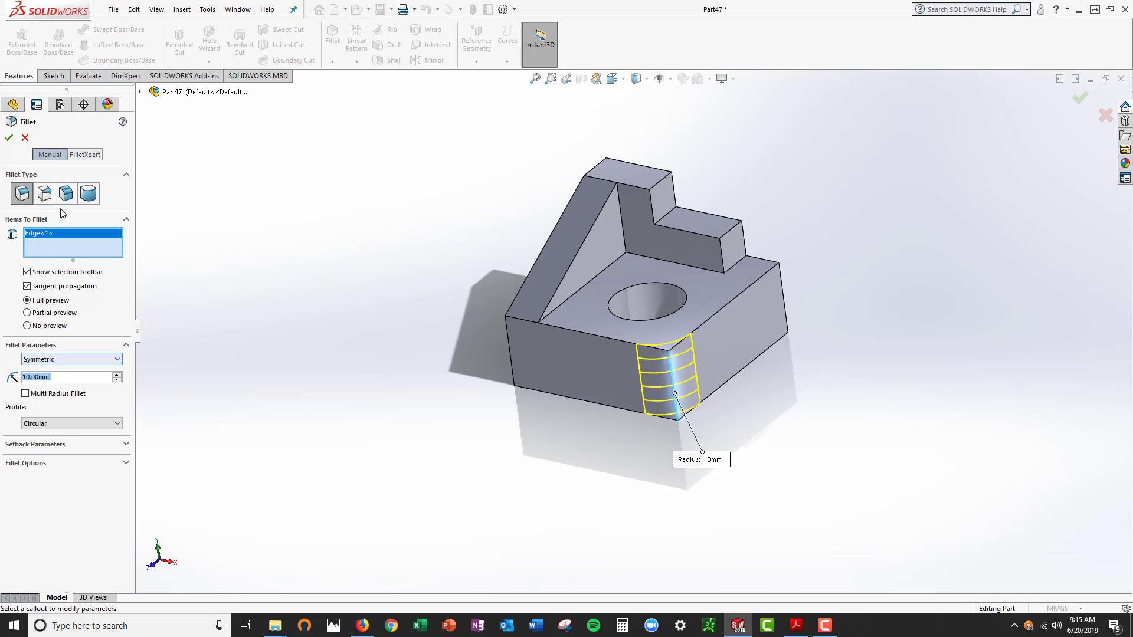
left_click(10, 139)
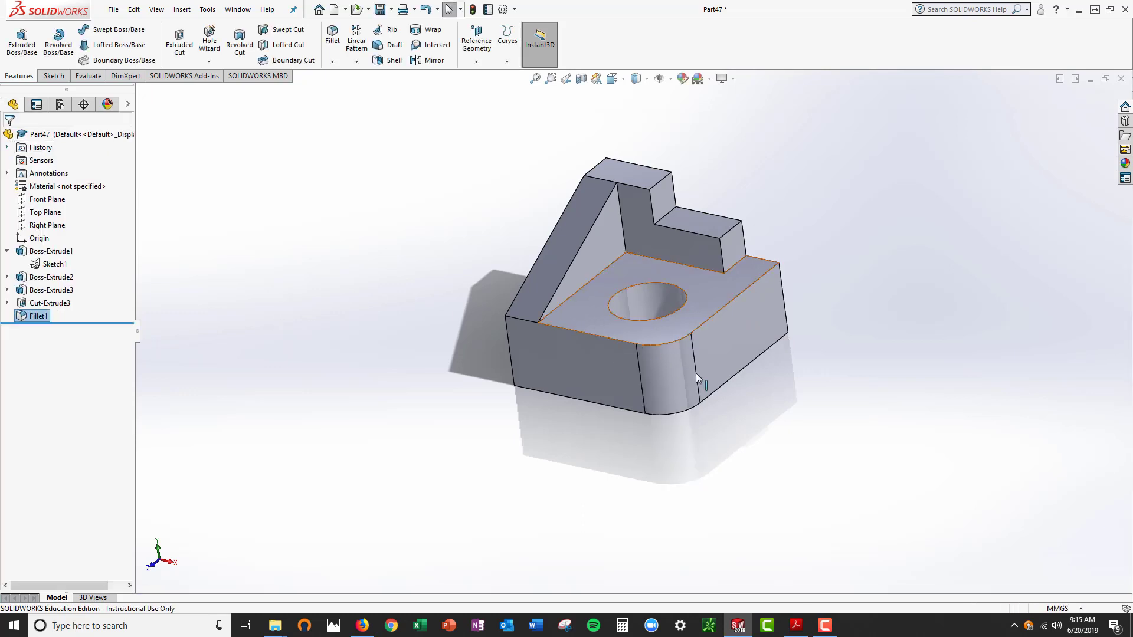
Switch to isometric view and show Mass Properties: 53.29 g, 53287.61 mm³ volume.
key("space")
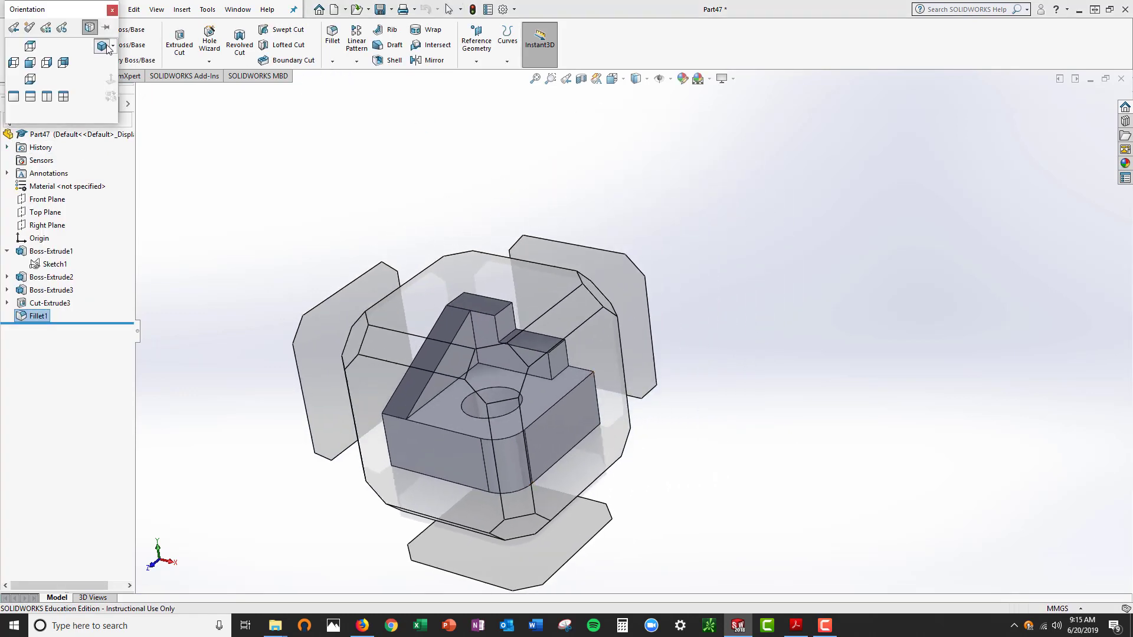
left_click(101, 46)
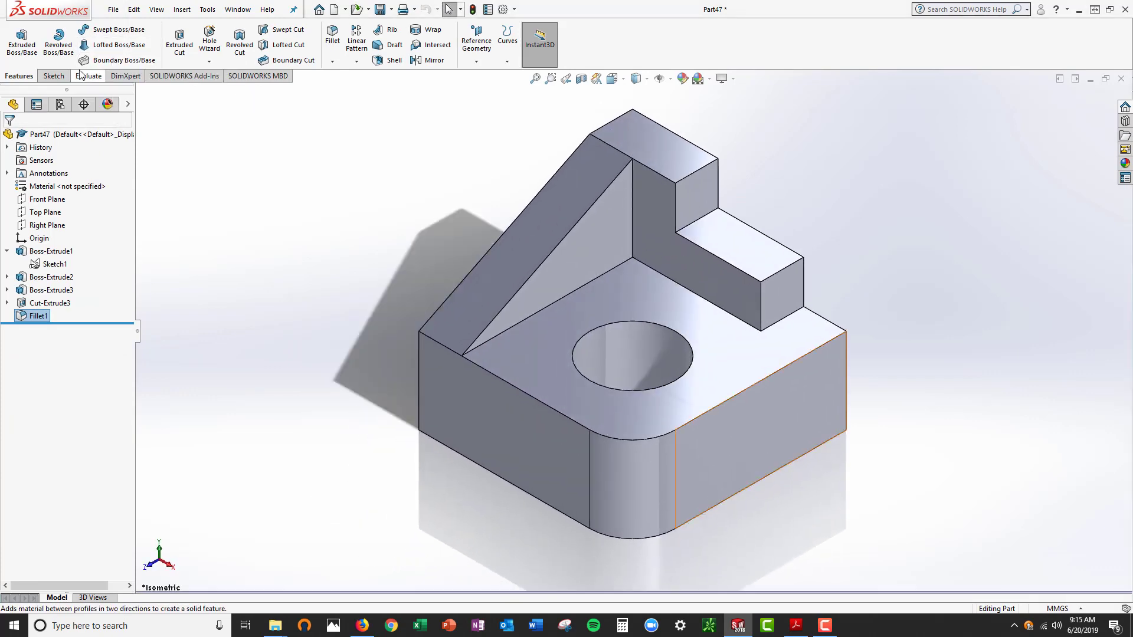
left_click(85, 75)
left_click(77, 52)
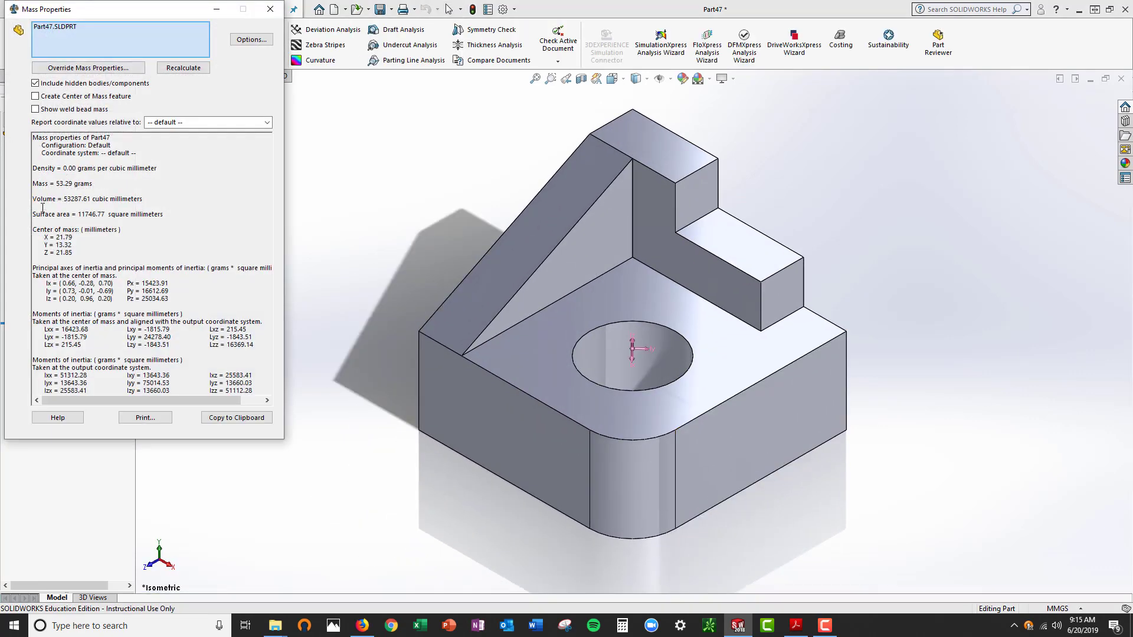